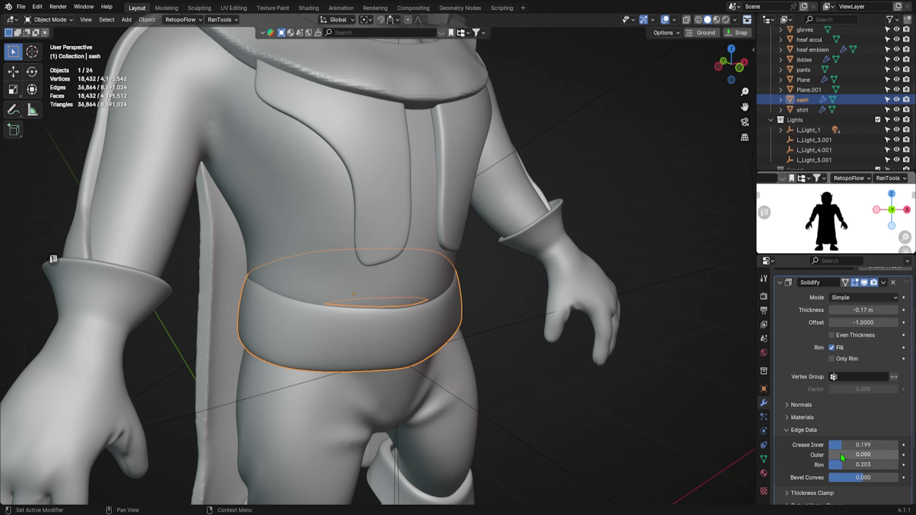
Adjust the sash's Solidify edge creases, with the outer crease at about 0.486
drag(857, 455, 865, 454)
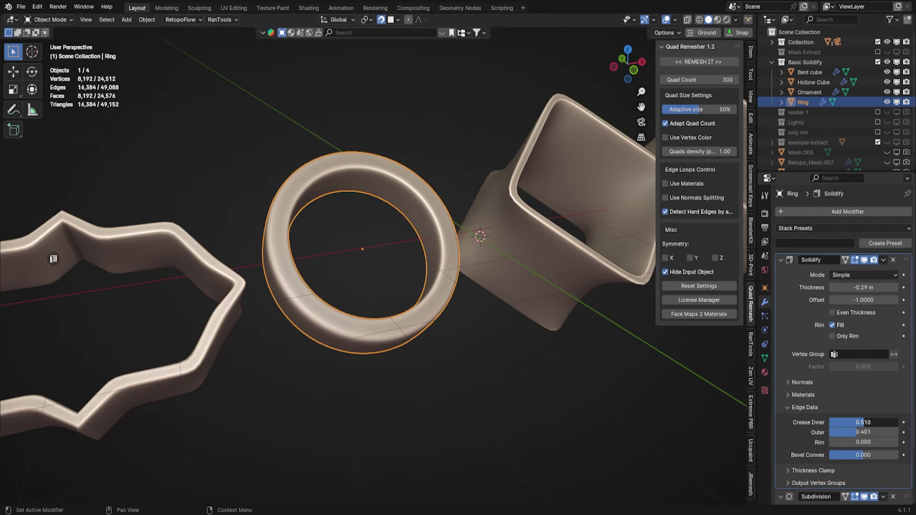
drag(854, 432, 833, 423)
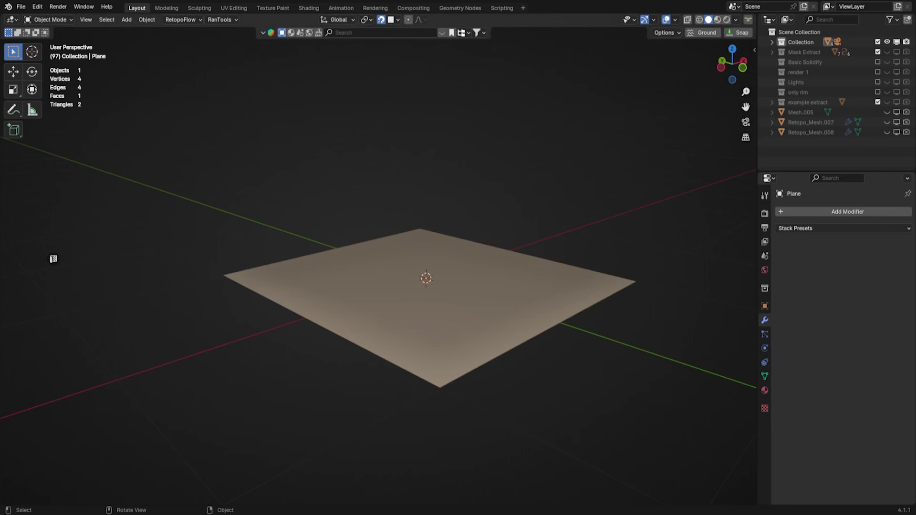
Add a Solidify modifier to the flat plane and set its thickness to -0.12 m
click(432, 268)
click(809, 209)
key(space)
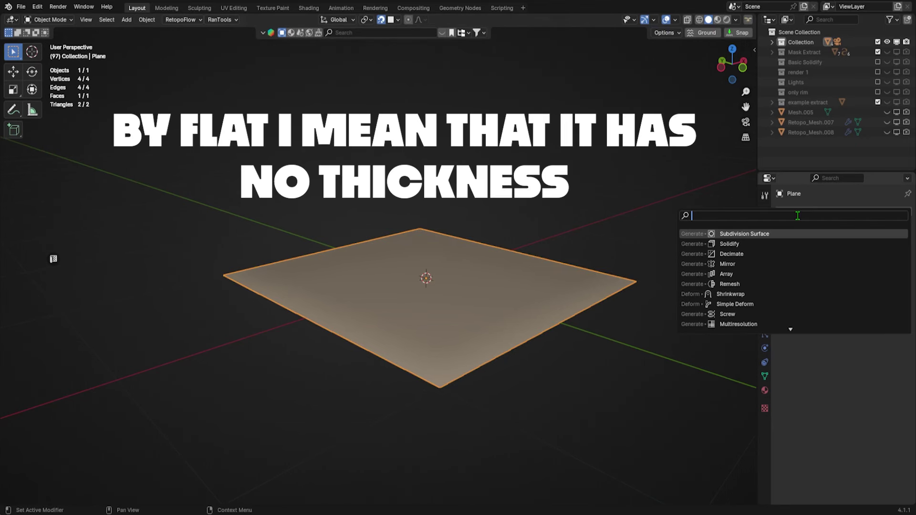
click(759, 244)
drag(863, 288, 801, 287)
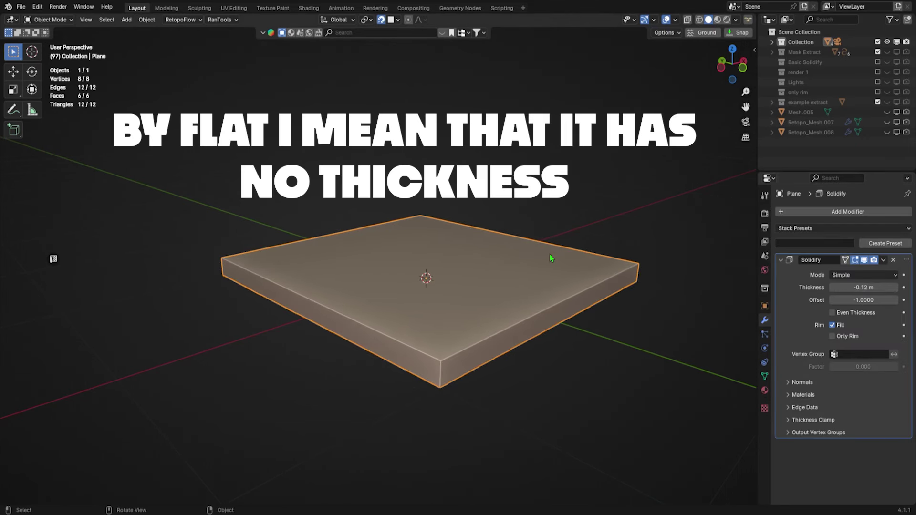
Add a Subdivision Surface modifier to the plane and raise its viewport level
click(836, 212)
click(829, 208)
click(767, 236)
click(895, 473)
middle_drag(649, 375, 596, 392)
Set the plane's Solidify edge creases to about 0.61 inner, 0.50 outer and 0.50 rim
click(811, 408)
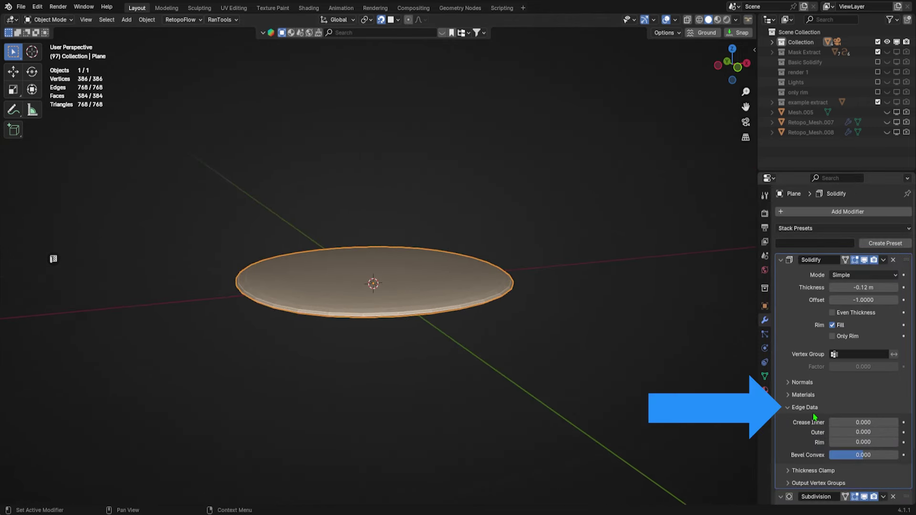
drag(830, 422, 874, 431)
middle_drag(618, 363, 677, 391)
drag(854, 442, 861, 443)
middle_drag(596, 382, 625, 371)
Shade the plane smooth and readjust its Solidify inner, outer and rim creases
right_click(439, 308)
click(413, 293)
mouse_move(508, 321)
middle_down()
mouse_move(566, 331)
mouse_move(519, 334)
middle_up()
middle_drag(445, 310, 502, 371)
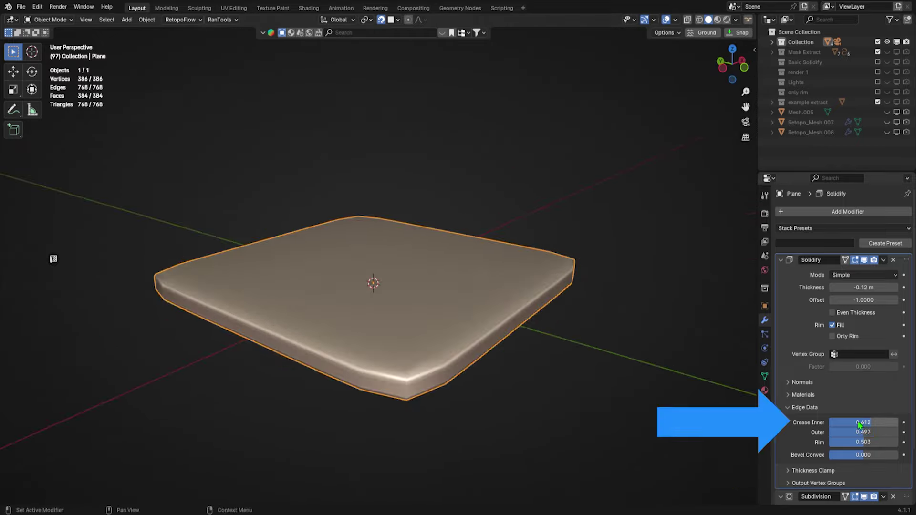
mouse_move(861, 422)
mouse_down()
mouse_move(877, 432)
mouse_move(863, 432)
mouse_up()
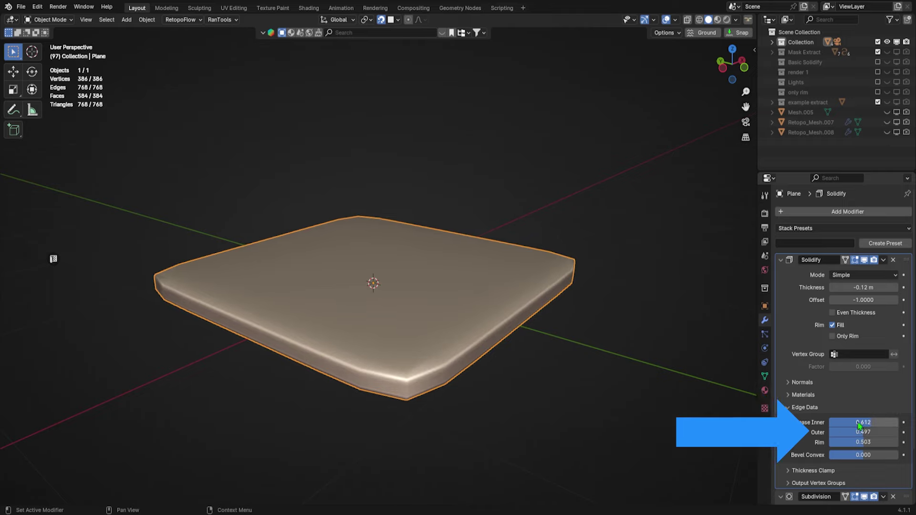
drag(864, 442, 842, 442)
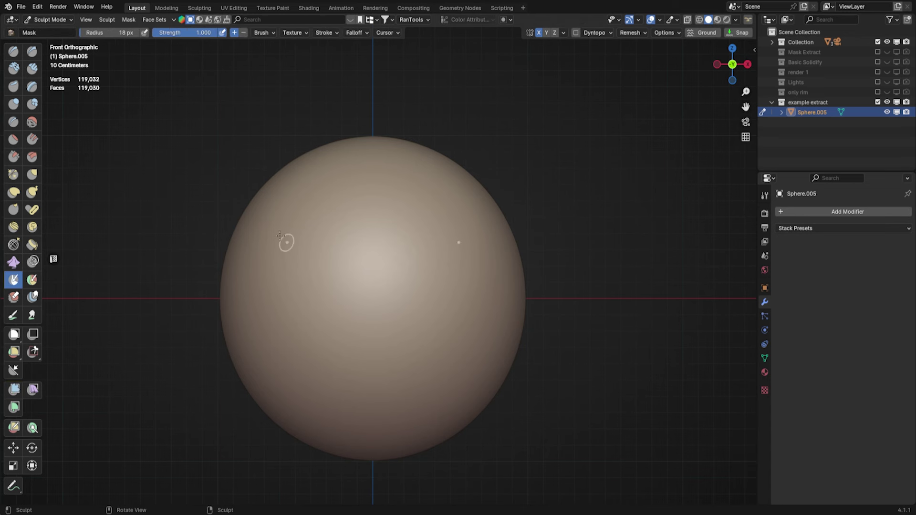
Paint a symmetrical mask of two wing-shaped patches on the front of the sphere
mouse_move(287, 241)
mouse_down()
mouse_move(336, 255)
mouse_move(331, 271)
mouse_move(295, 226)
mouse_move(300, 253)
mouse_move(292, 222)
mouse_move(330, 286)
mouse_up()
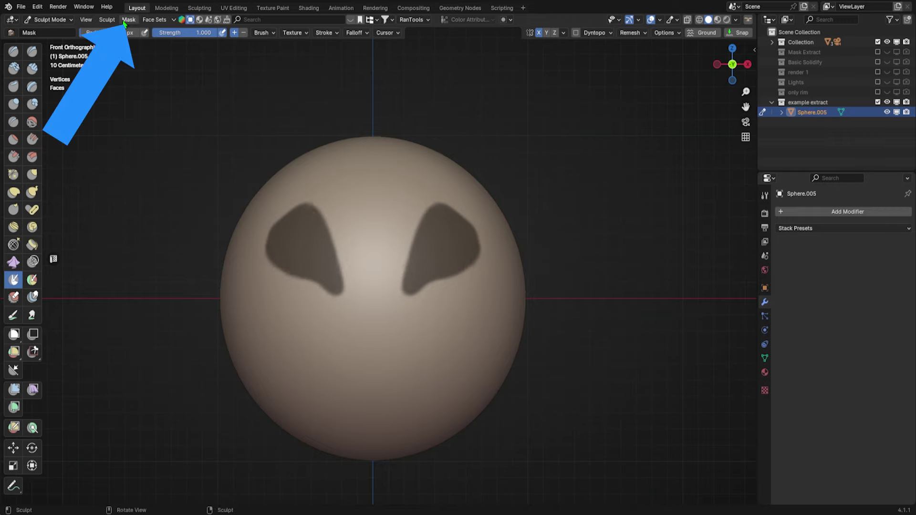
Extract the masked patches with Extract as Solid enabled and adjust the thickness of the resulting mesh
click(129, 19)
click(157, 173)
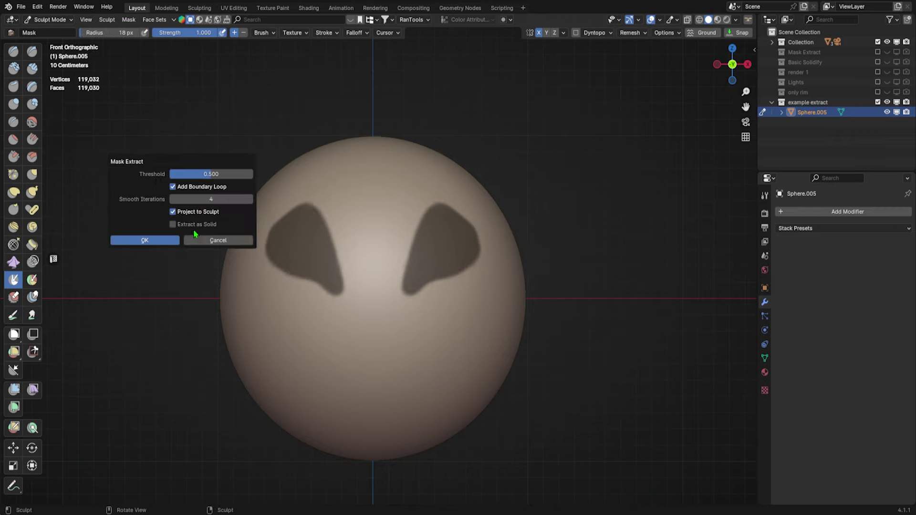
click(172, 224)
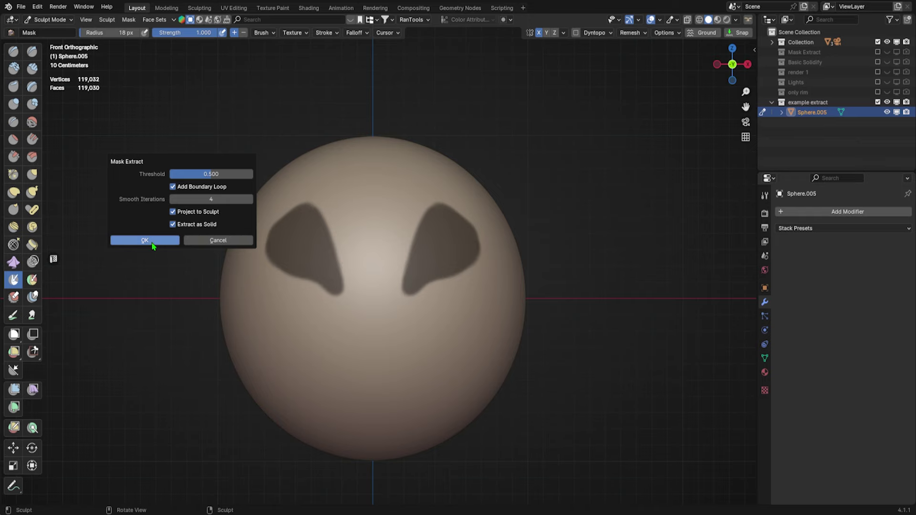
click(148, 241)
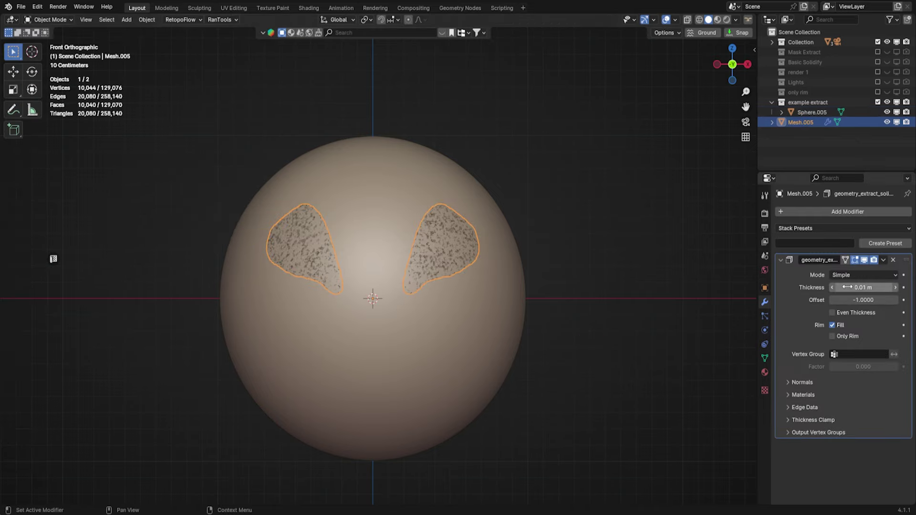
mouse_move(864, 287)
mouse_down()
mouse_move(840, 287)
mouse_move(852, 287)
mouse_up()
middle_drag(527, 277, 479, 282)
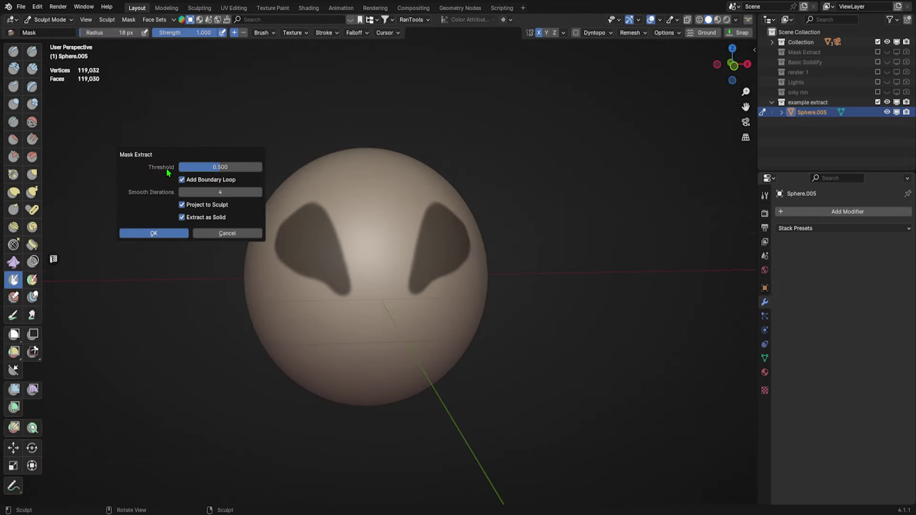
Extract the masked patches with Extract as Solid disabled and move the new mesh -0.11493 m along the Y axis
click(182, 217)
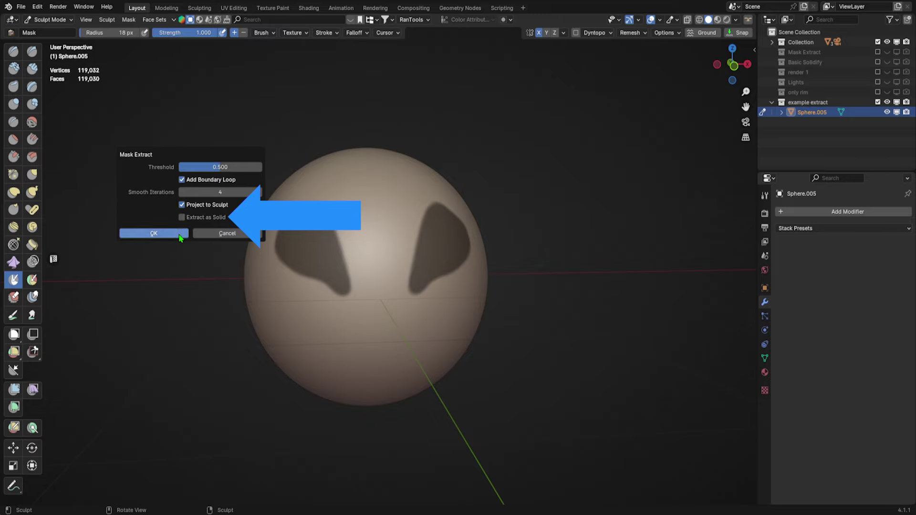
click(180, 234)
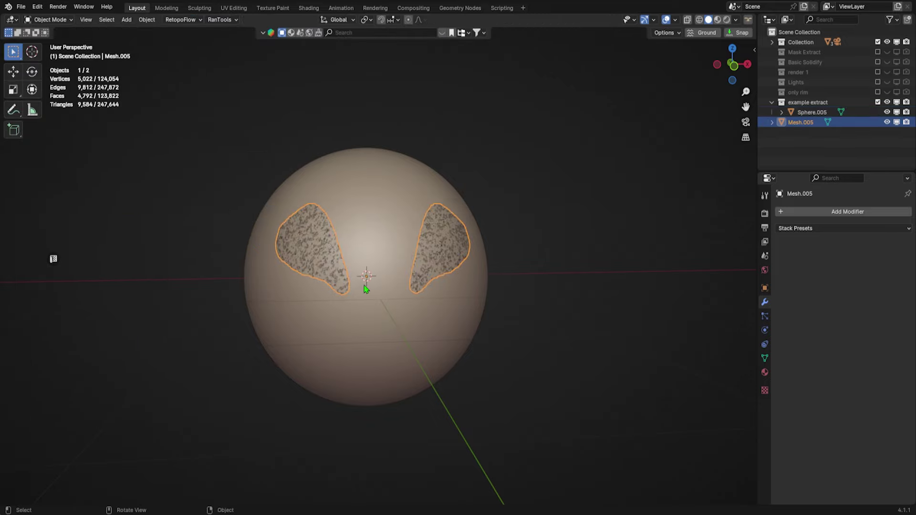
middle_drag(364, 285, 368, 305)
key(g)
key(y)
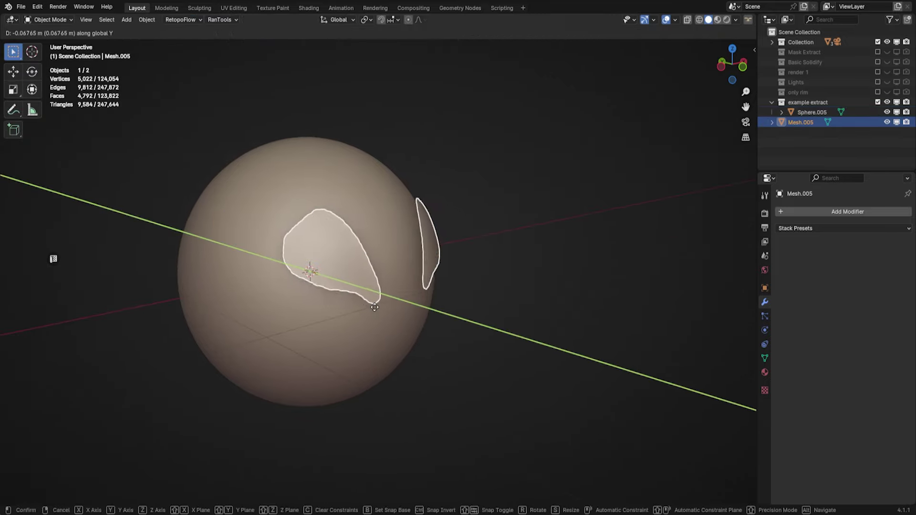
click(373, 266)
scroll(334, 272, up, 3)
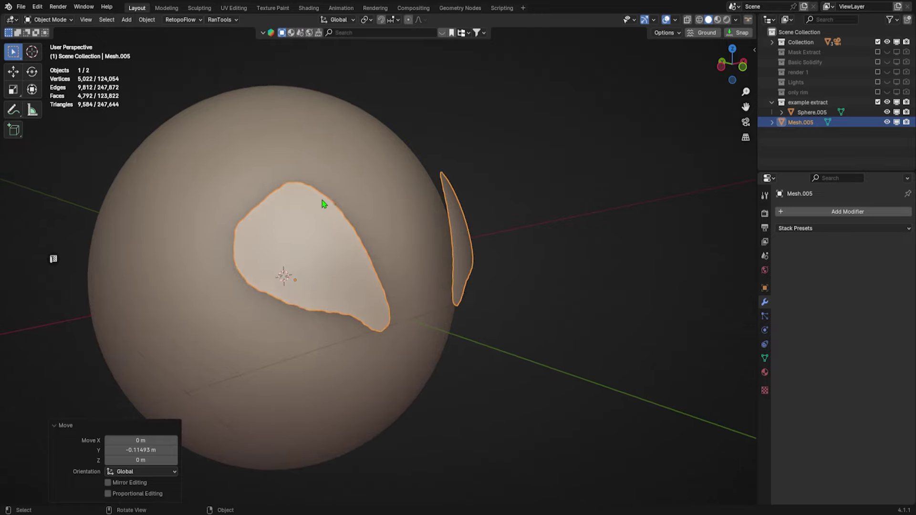
Smooth the jagged outline of the extracted patches in Sculpt Mode with the Smooth mesh filter, and return to Object Mode
key(ctrl+Tab)
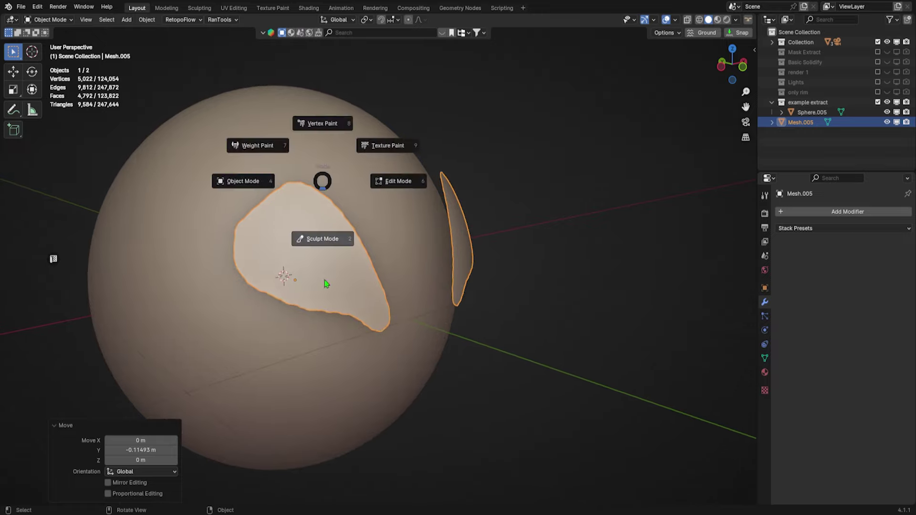
click(327, 284)
click(14, 391)
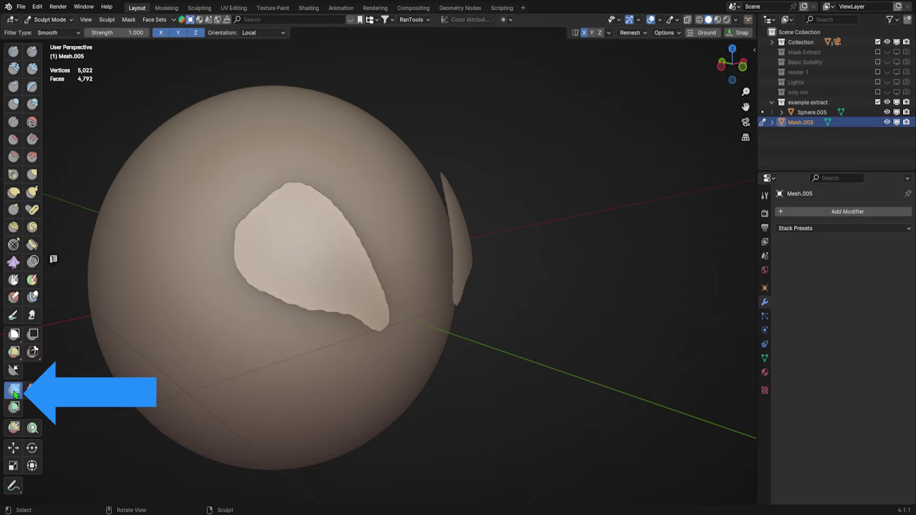
click(58, 33)
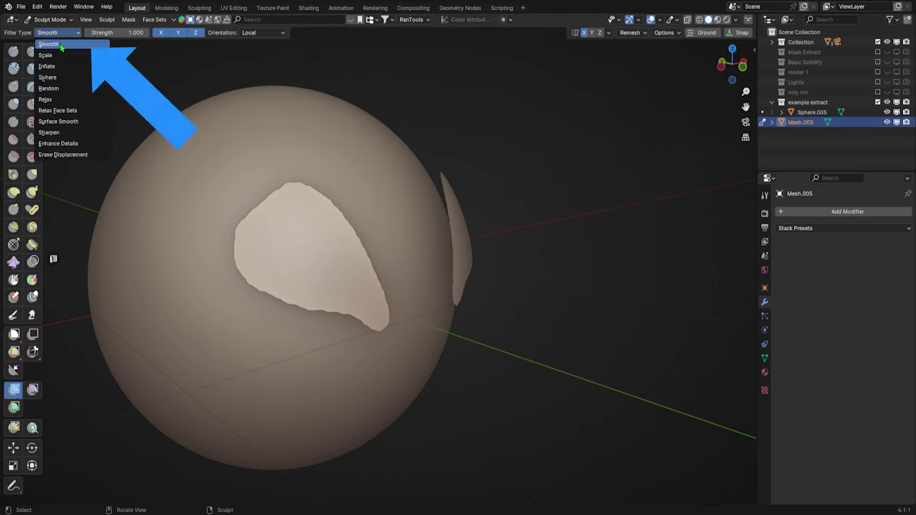
click(61, 45)
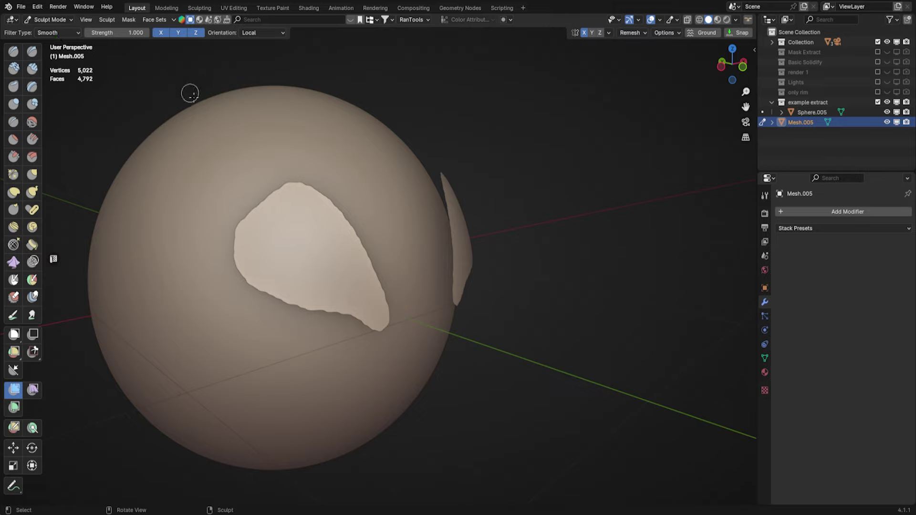
drag(593, 138, 729, 139)
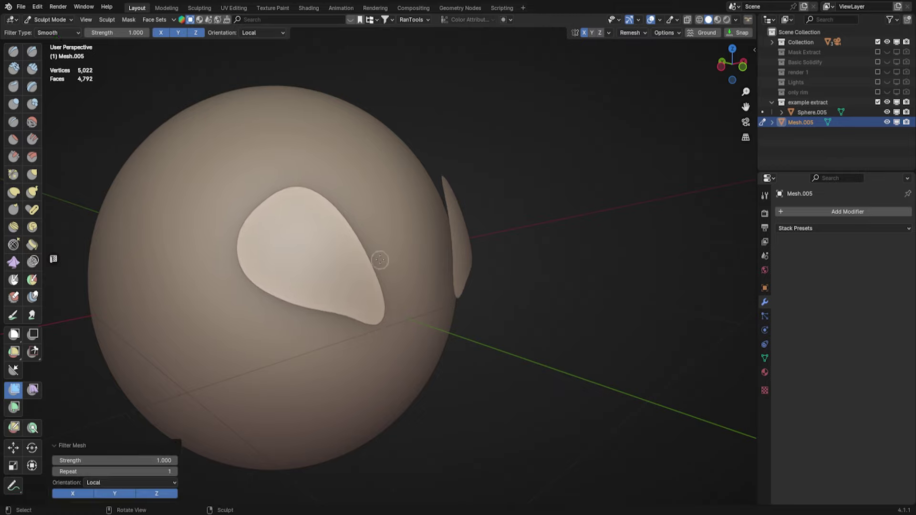
key(ctrl+Tab)
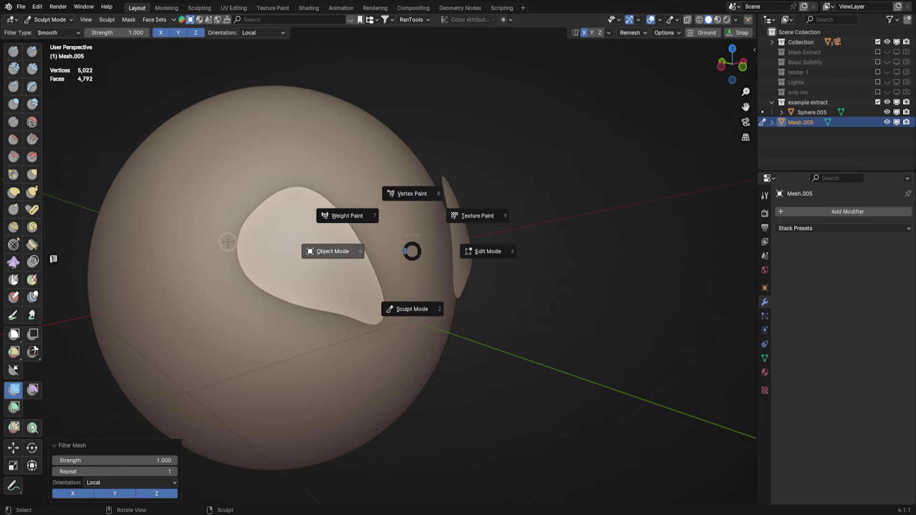
mouse_move(228, 294)
middle_down()
mouse_move(174, 296)
mouse_move(194, 286)
mouse_move(215, 292)
middle_up()
Add a Solidify modifier to the extracted patches and set its thickness to 0.18 m
click(859, 213)
click(849, 213)
click(795, 235)
drag(854, 288, 885, 287)
middle_drag(302, 259, 351, 285)
Try Solidify creases of 0.245 inner, 0.265 outer and 0.075 rim on the patches, and remove the modifier
click(804, 407)
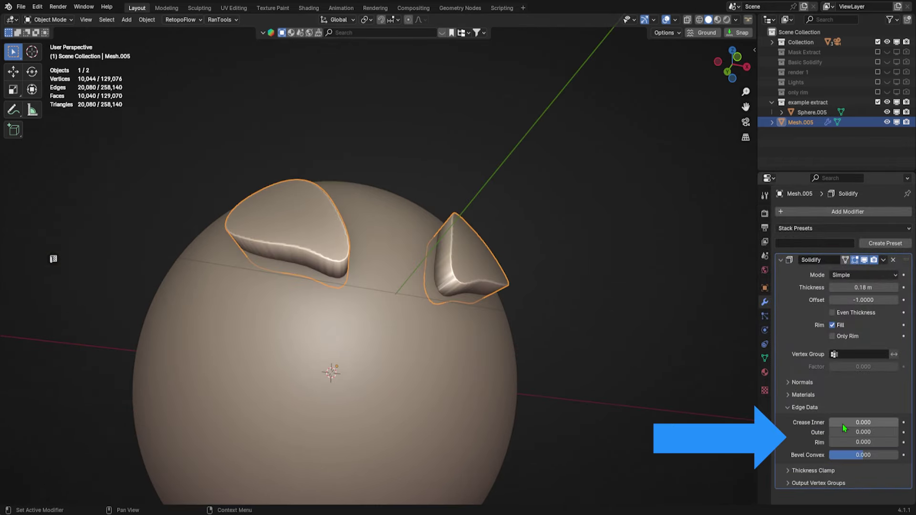
drag(842, 422, 846, 423)
mouse_move(847, 432)
mouse_down()
mouse_move(861, 432)
mouse_move(848, 432)
mouse_move(859, 443)
mouse_up()
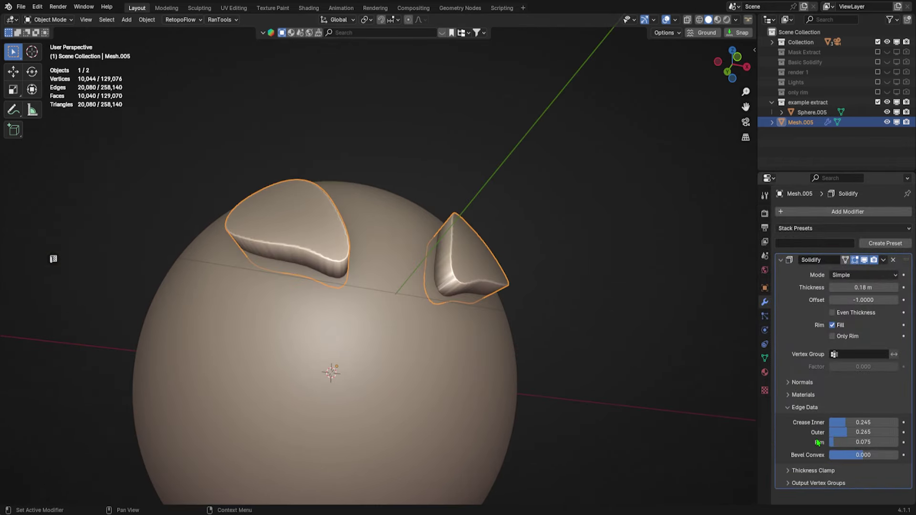
click(893, 260)
middle_drag(518, 284, 473, 253)
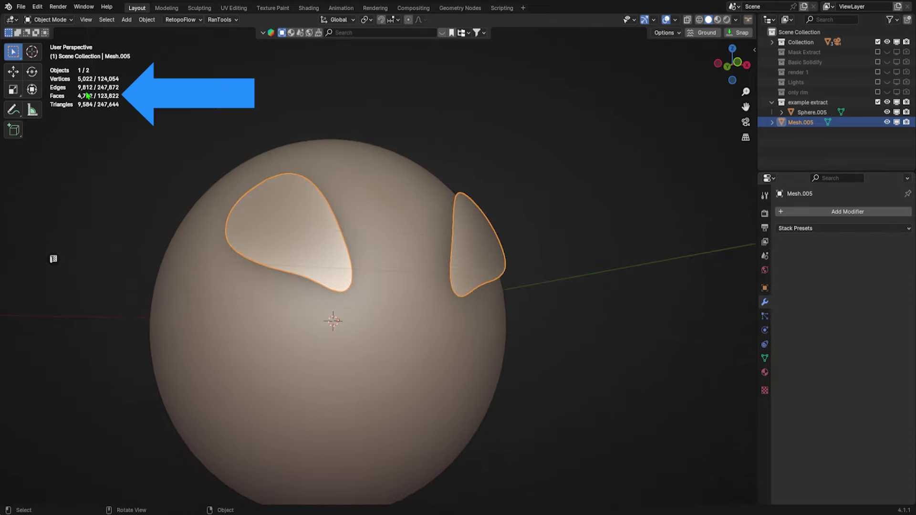
Add a Solidify modifier to the dense extracted patches with a thickness of 0.15 m
click(789, 211)
text(sol)
key(Return)
drag(854, 287, 882, 287)
Add a Subdivision Surface modifier at viewport level 3 to the patches and open the Solidify edge data settings
click(811, 211)
text(sub)
key(Return)
scroll(845, 411, down, 1)
key(ctrl+3)
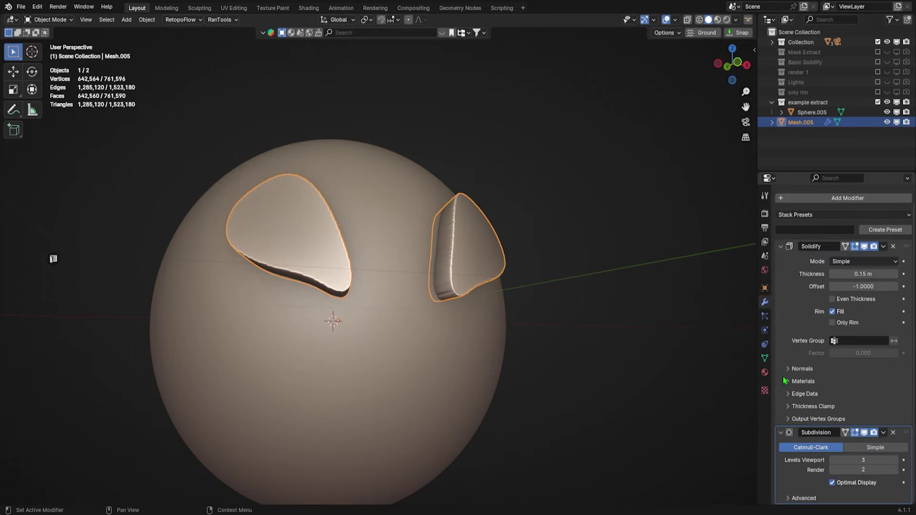
click(790, 394)
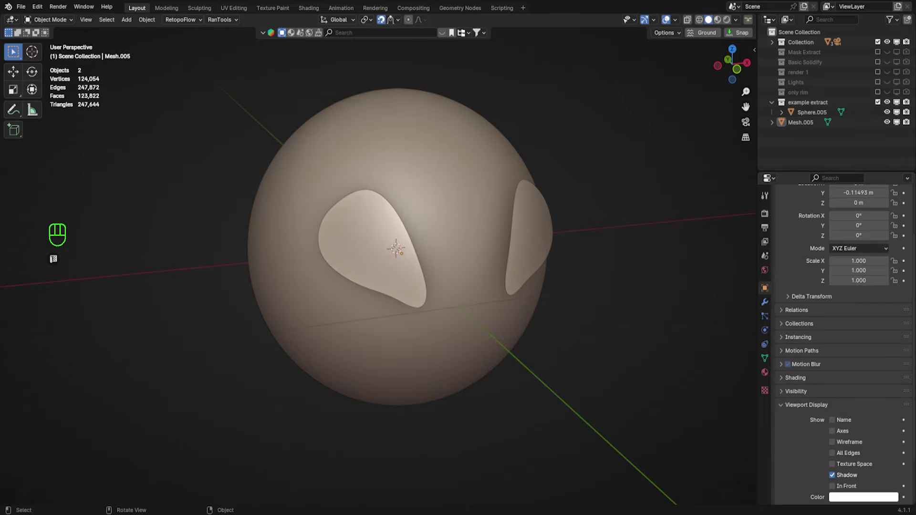
Add a new plane in front of the sphere and rotate it 90° about the X axis
key(shift+a)
click(422, 257)
text(rx90)
key(Return)
Turn on snapping and set the snap target to Face
click(381, 20)
click(397, 19)
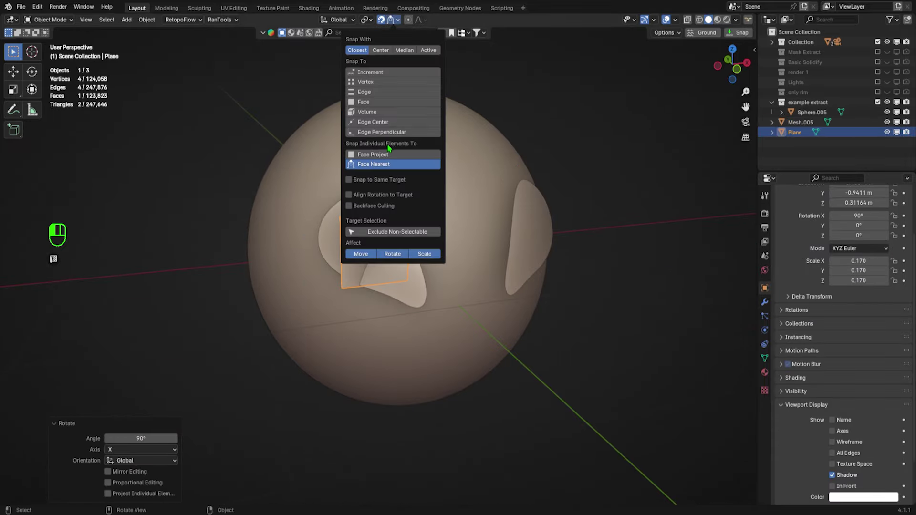
click(382, 101)
Rotate and move the new plane so it lies over one of the extracted patches
key(r)
click(397, 237)
key(Tab)
middle_drag(539, 265, 601, 260)
key(r)
key(r)
key(Tab)
key(g)
click(409, 232)
Display the plane in front of other objects and scale it down to 0.101
click(832, 446)
key(s)
middle_drag(474, 210, 400, 210)
Retopologize the extracted patch in Edit Mode by extending the plane with Poly Build faces towards the patch's outline
key(Tab)
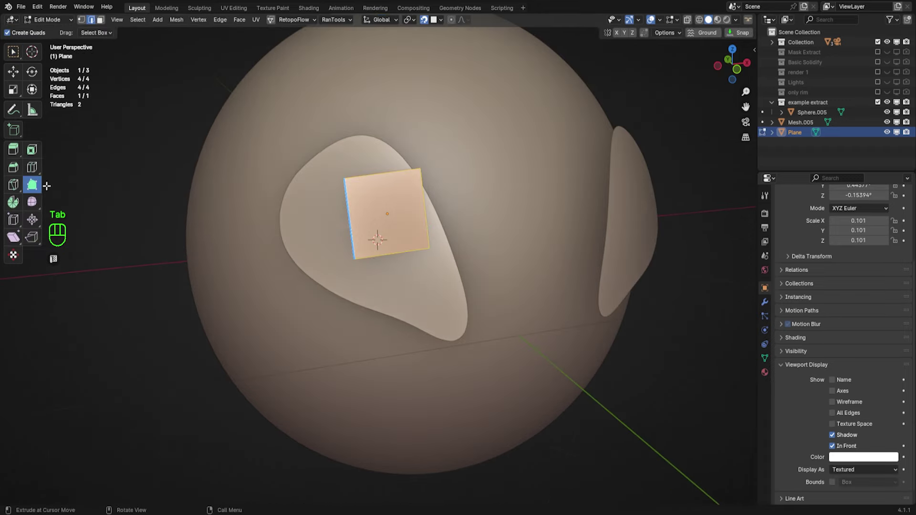
ctrl+click(306, 187)
ctrl+click(307, 253)
ctrl+click(285, 245)
ctrl+click(284, 188)
ctrl+click(391, 144)
ctrl+click(343, 138)
ctrl+click(322, 149)
ctrl+click(305, 164)
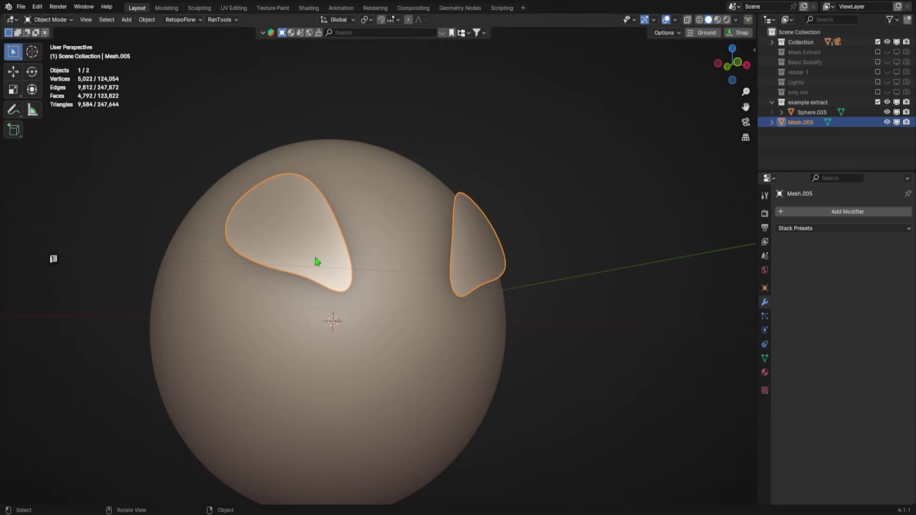
Add a Decimate modifier to the extracted patches and set its collapse ratio to 0.01
click(812, 211)
click(813, 215)
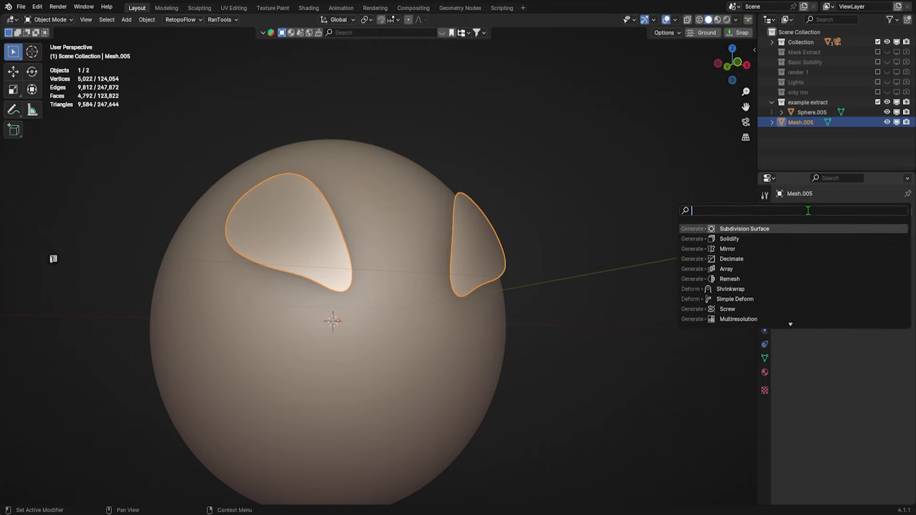
click(767, 260)
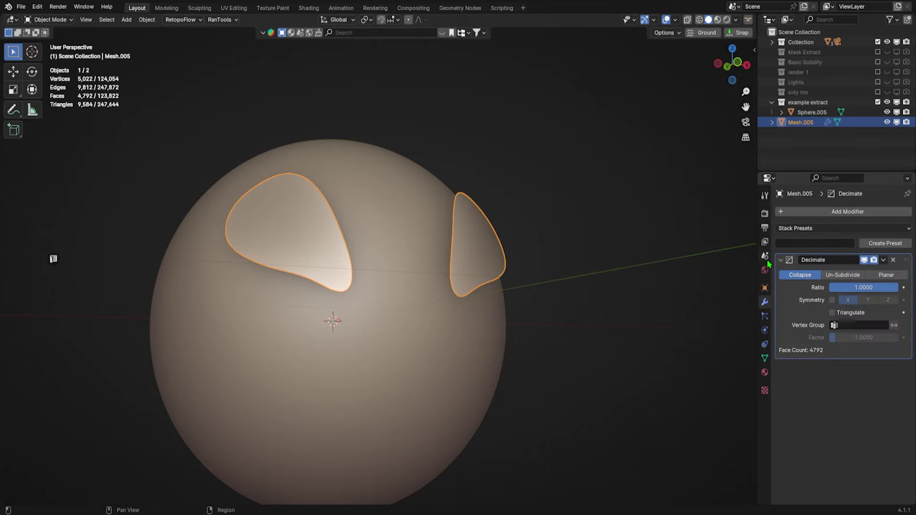
middle_drag(444, 311, 451, 290)
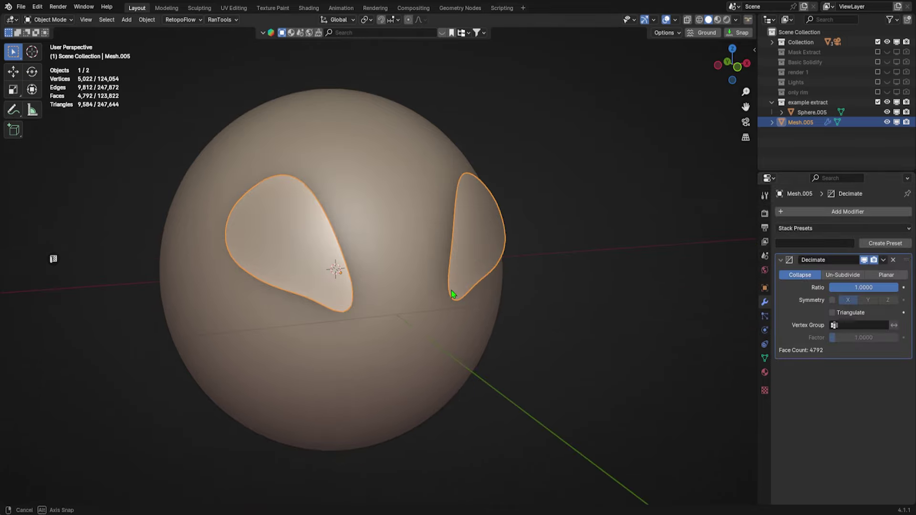
click(861, 287)
text(0.01)
key(Return)
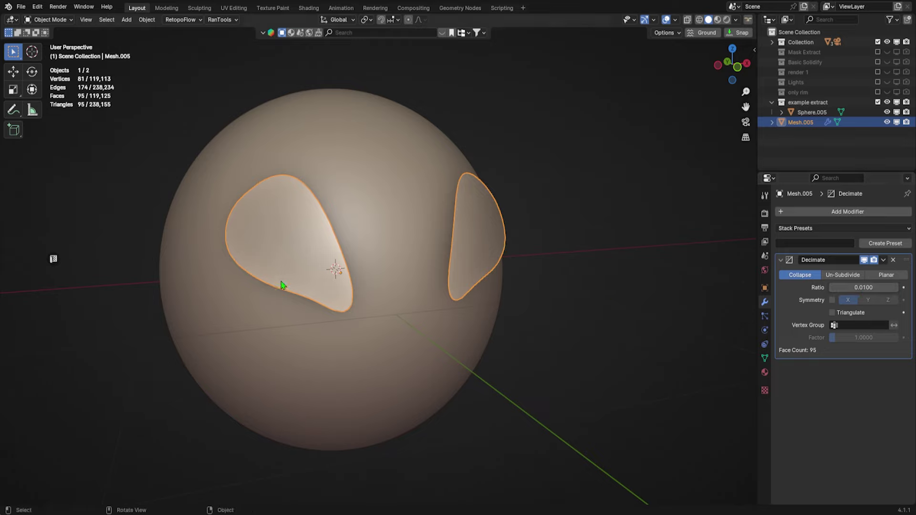
Apply the Decimate modifier and enter Edit Mode on the patches
click(883, 260)
click(839, 272)
key(Tab)
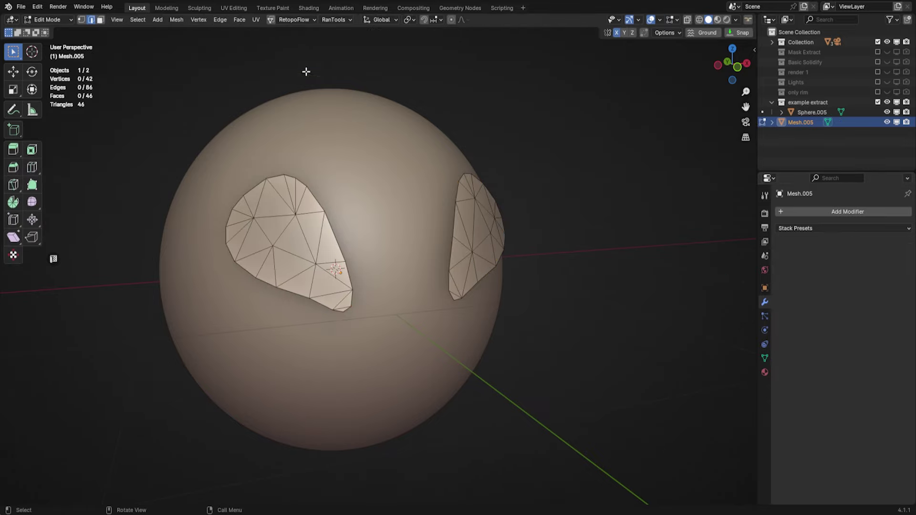
Convert all triangles of the decimated patches to quads and return to Object Mode
key(a)
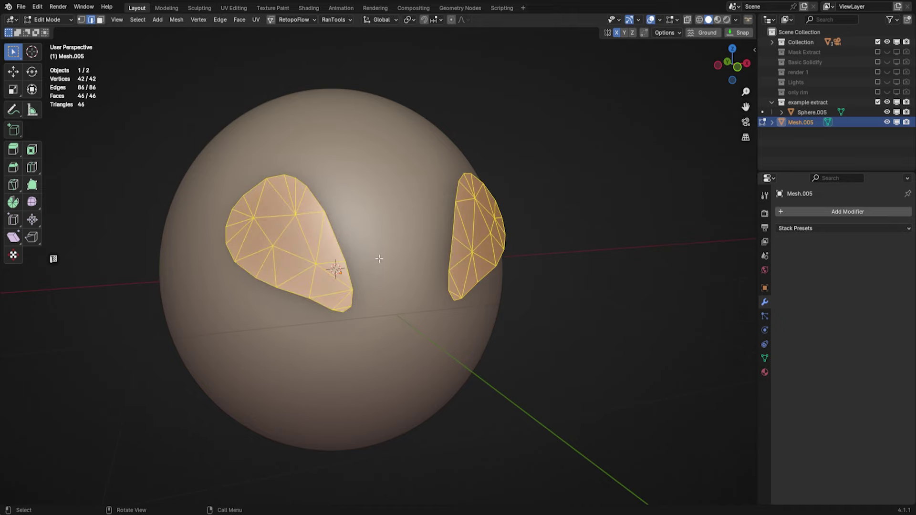
click(247, 22)
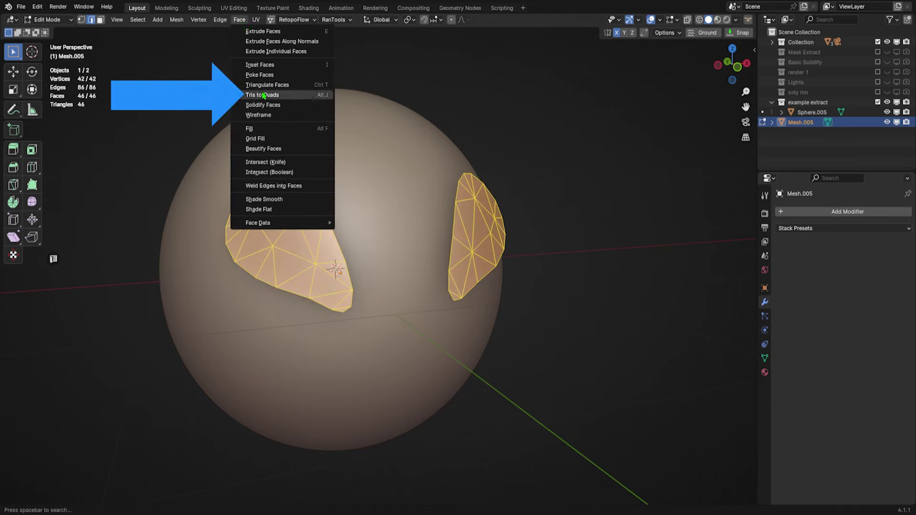
click(263, 95)
key(ctrl+Tab)
click(302, 234)
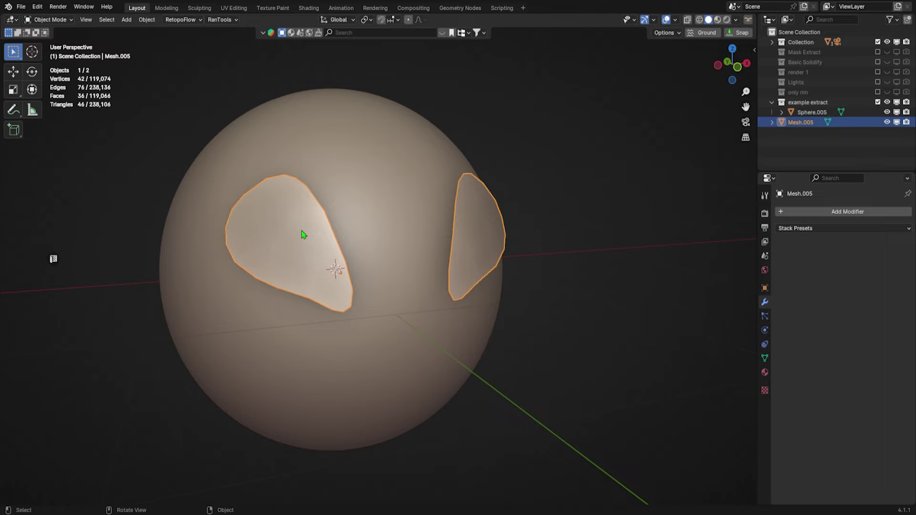
Add a Solidify modifier to the patches with a thickness of 0.16 m and a level 3 Subdivision Surface
click(859, 211)
key(space)
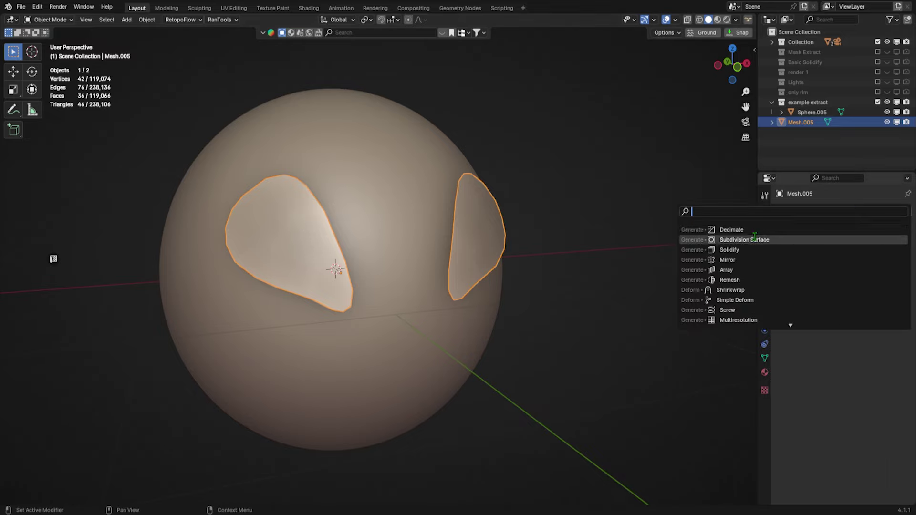
click(753, 257)
mouse_move(878, 288)
mouse_down()
mouse_move(850, 288)
mouse_move(892, 287)
mouse_up()
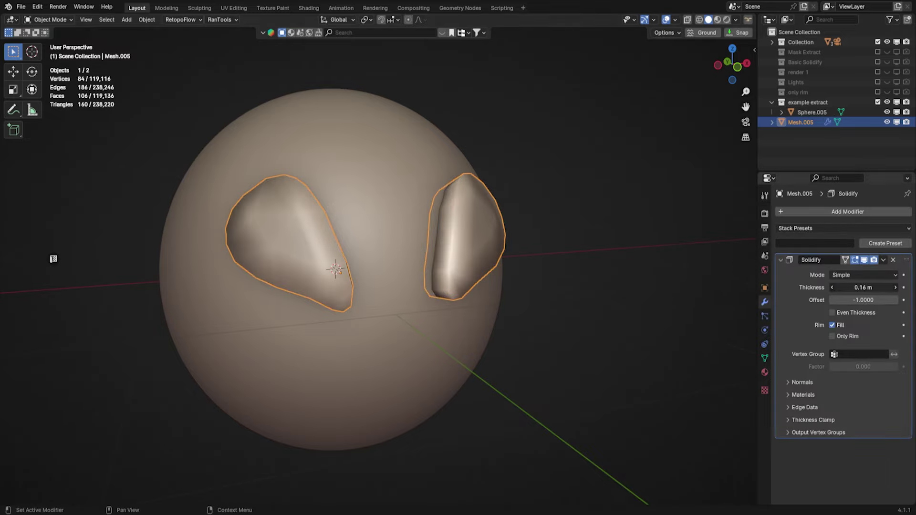
key(ctrl+3)
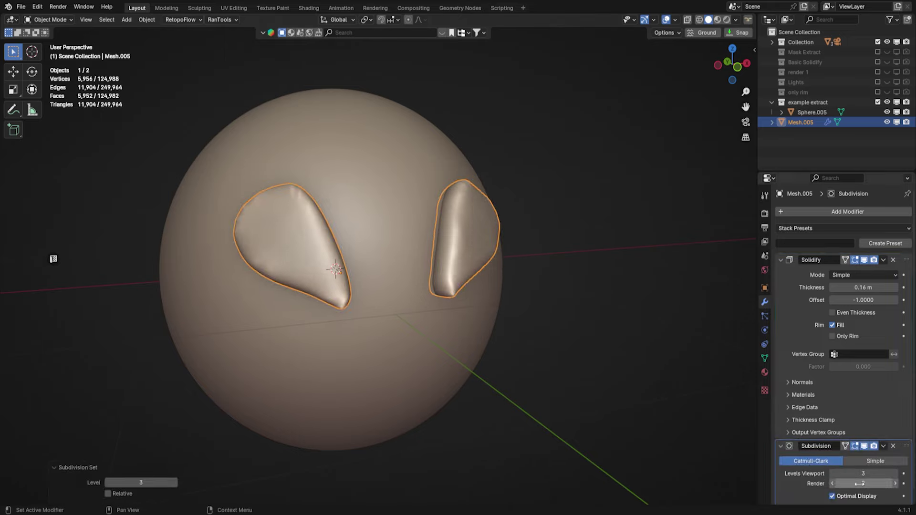
Raise the inner and outer edge creases in the patches' Solidify modifier
click(805, 407)
drag(850, 422, 863, 422)
drag(849, 432, 862, 433)
middle_drag(477, 286, 499, 269)
middle_drag(402, 269, 516, 315)
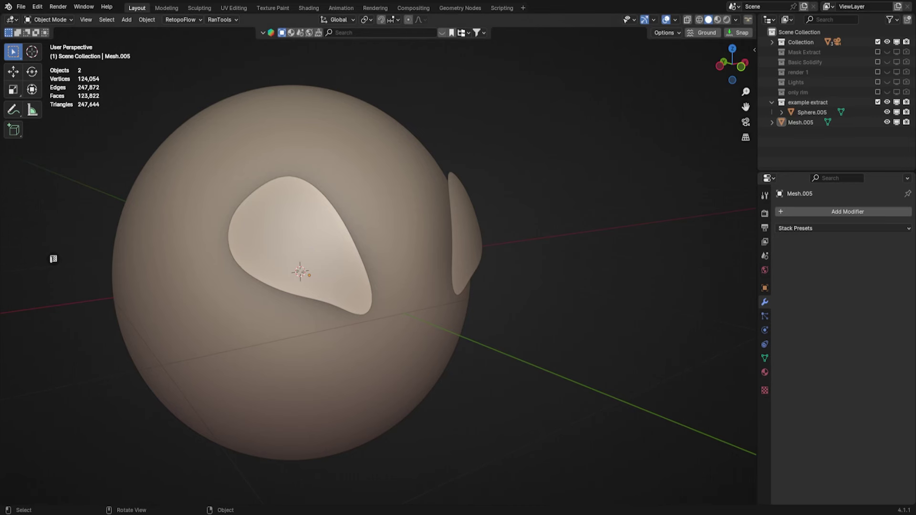
Remesh the extracted patches with JRemesh at a vertex count of 300 and inspect the topology in Edit Mode
click(459, 206)
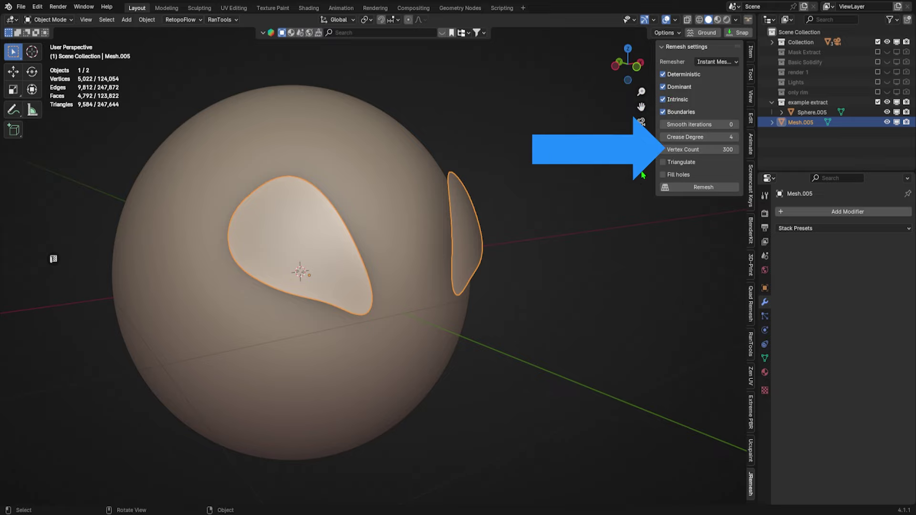
click(701, 187)
key(Tab)
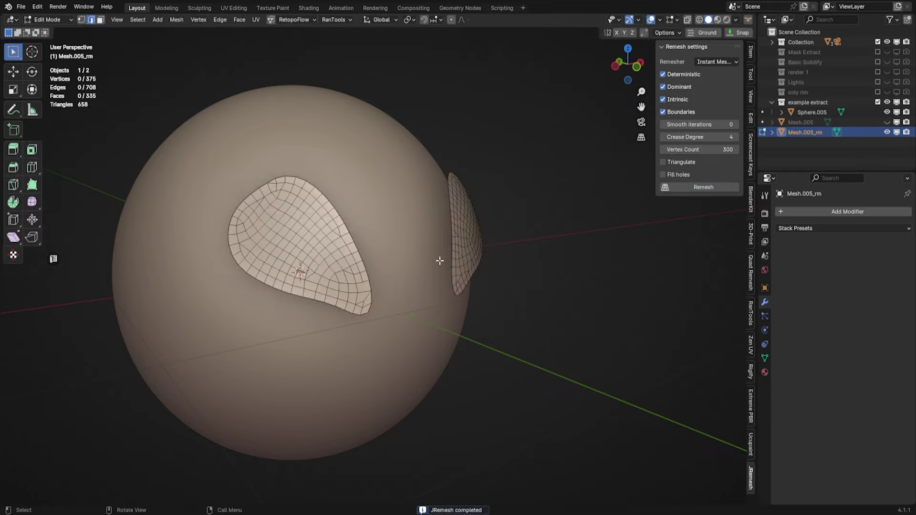
middle_drag(439, 259, 380, 259)
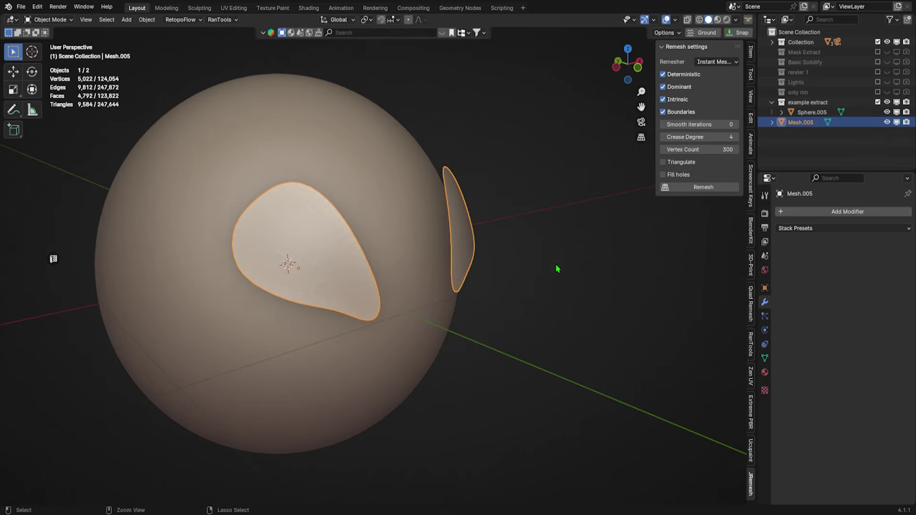
Set the JRemesh vertex count to 160 and remesh the extracted patches
double_click(700, 149)
text(160)
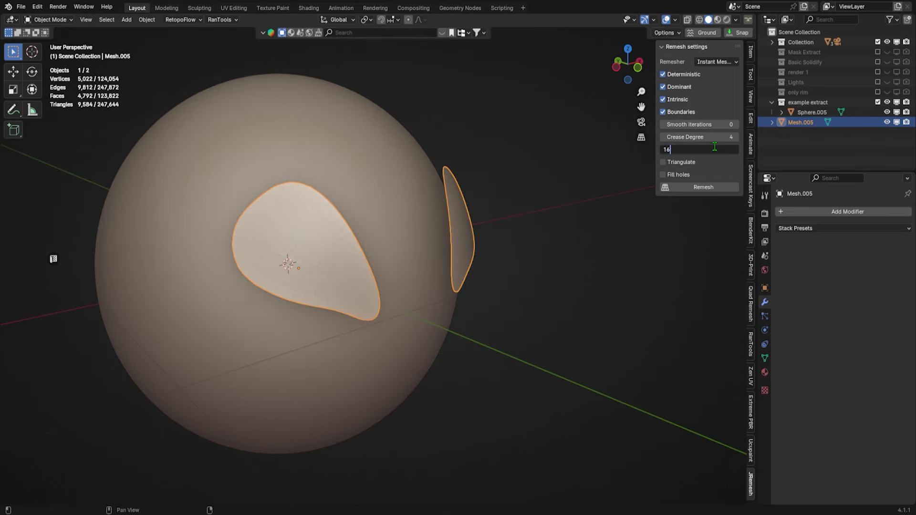
click(715, 187)
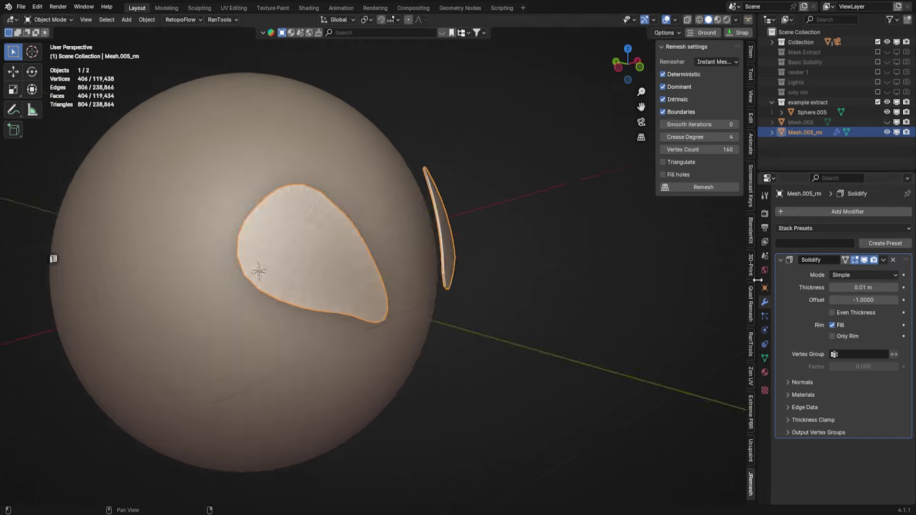
Increase the Solidify thickness of the remeshed patches and raise the modifier's inner and outer edge creases
drag(829, 287, 854, 287)
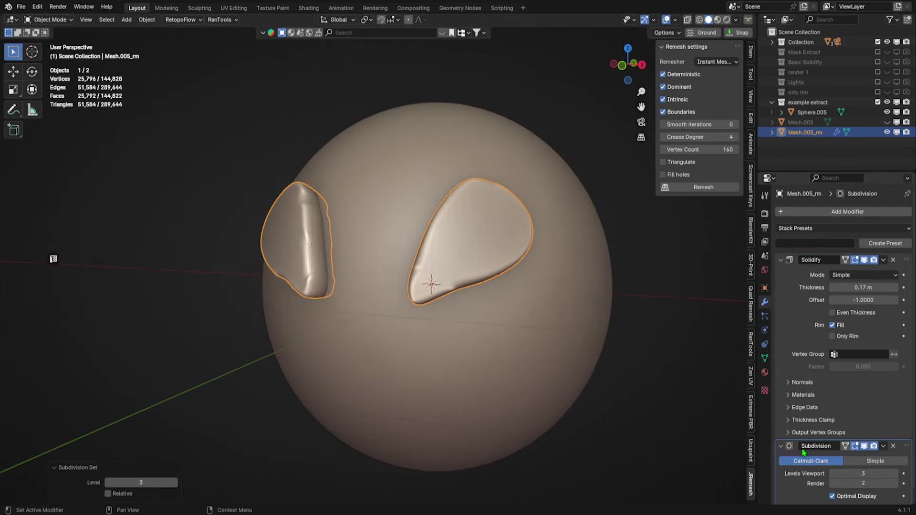
scroll(844, 334, down, 1)
click(805, 394)
drag(839, 409, 861, 409)
drag(840, 418, 854, 418)
middle_drag(458, 267, 478, 239)
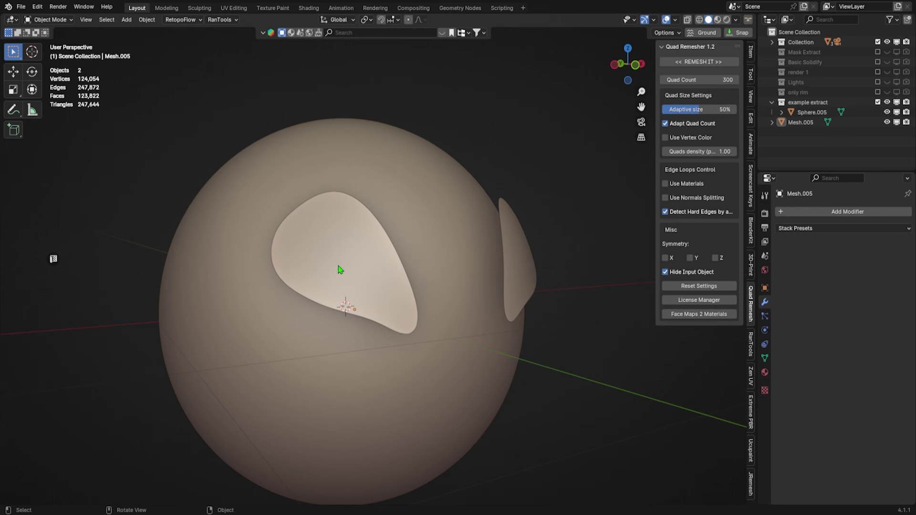
Remesh the extracted patches with Quad Remesher at a quad count of 300 and check the topology in Edit Mode
click(343, 282)
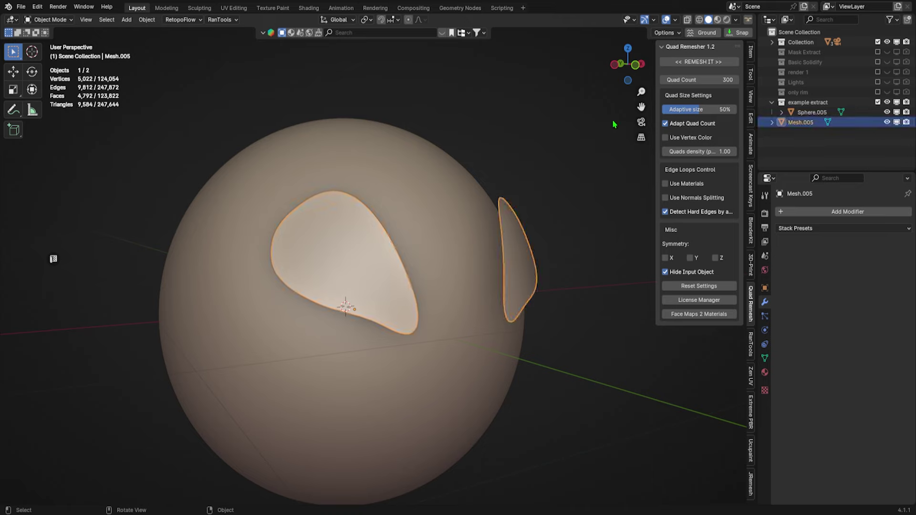
click(687, 62)
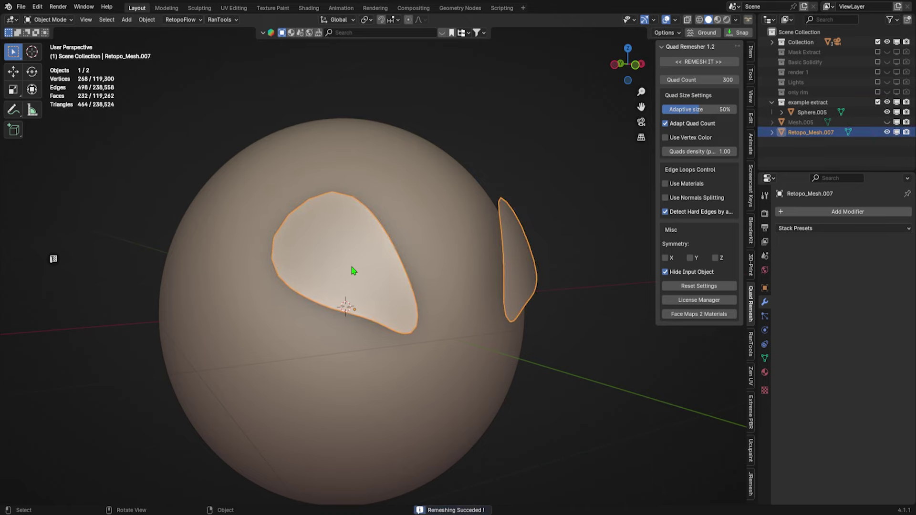
key(Tab)
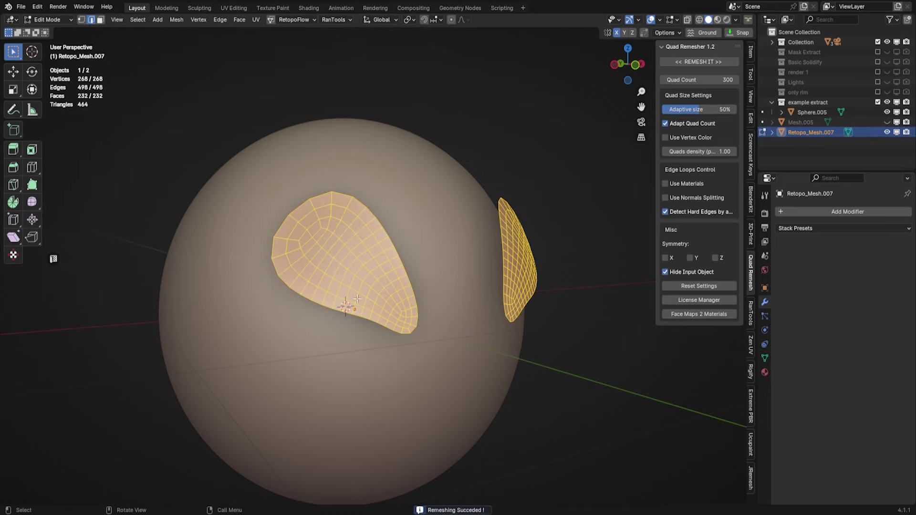
key(Tab)
Add a Solidify modifier with a thickness of 0.18 m and a level 3 Subdivision Surface to the remeshed patches
click(838, 212)
click(834, 212)
click(833, 229)
drag(859, 287, 893, 287)
key(ctrl+3)
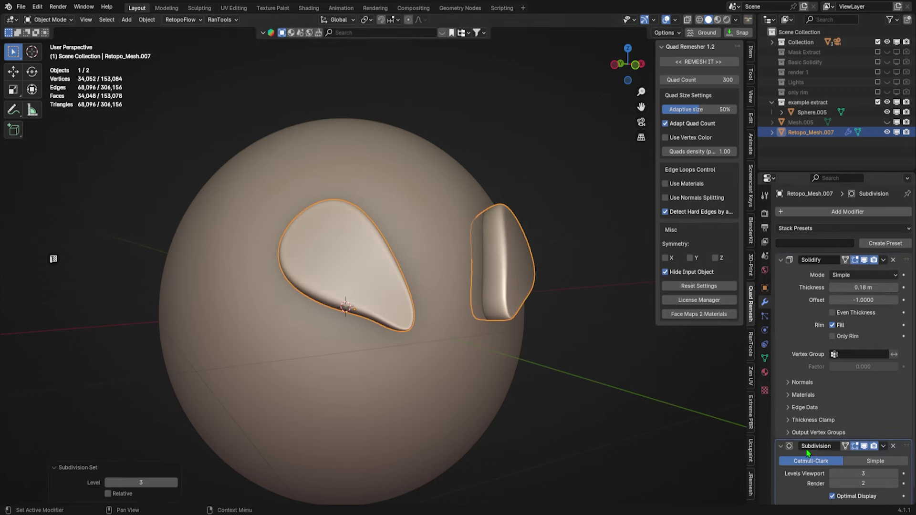
Set the Solidify edge creases to 0.320 inner and 0.265 outer
click(804, 407)
drag(840, 423, 856, 423)
drag(855, 432, 879, 433)
mouse_move(616, 351)
middle_down()
mouse_move(524, 352)
mouse_move(620, 353)
middle_up()
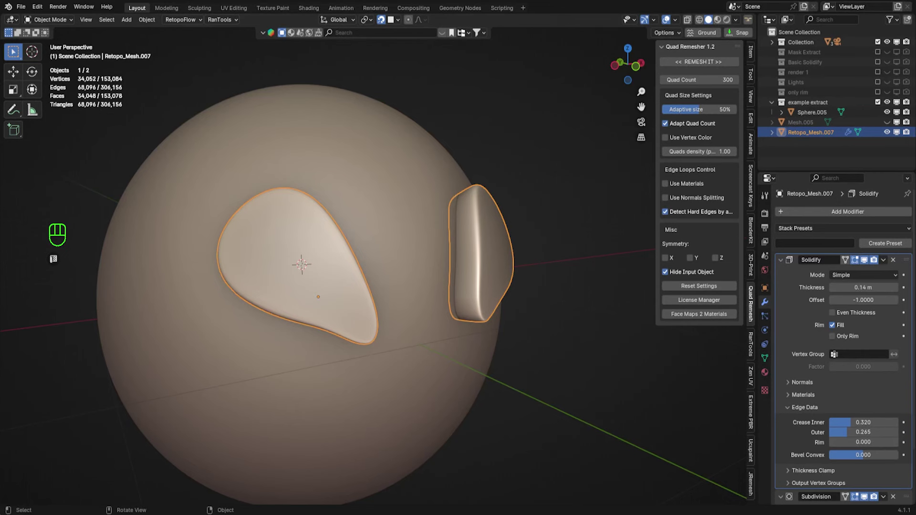
Switch the patches' Solidify modifier to Complex mode and enable Only Rim
click(856, 275)
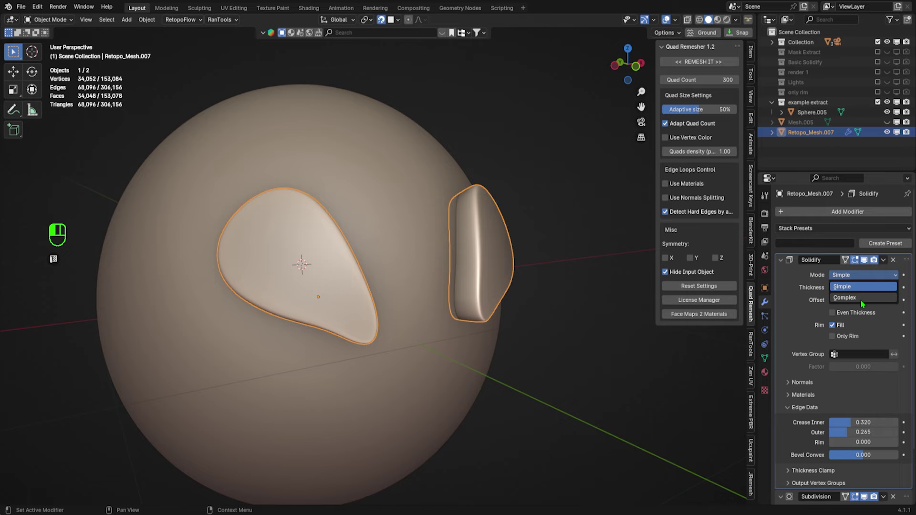
click(860, 299)
click(833, 361)
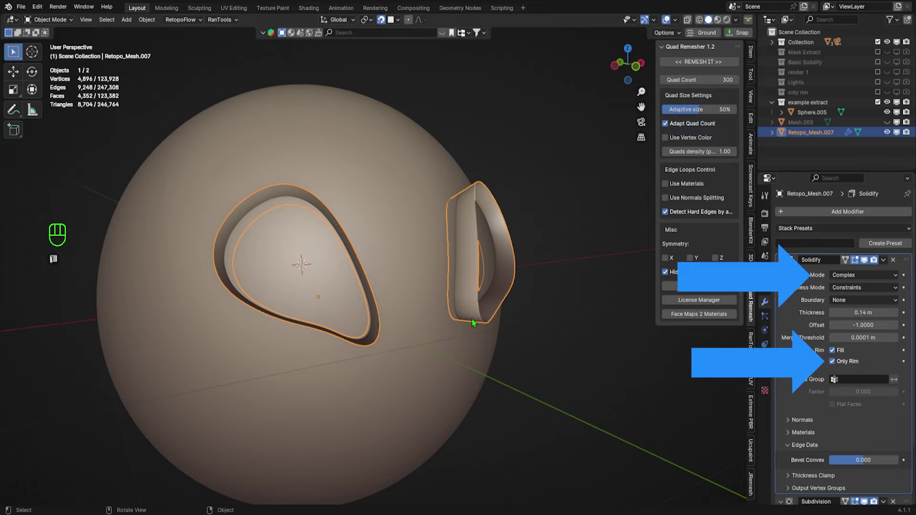
mouse_move(476, 321)
middle_down()
mouse_move(419, 328)
mouse_move(485, 328)
mouse_move(476, 328)
middle_up()
Add a second Solidify modifier to the rim with a thickness of -0.04 m and raise its inner edge crease
click(796, 212)
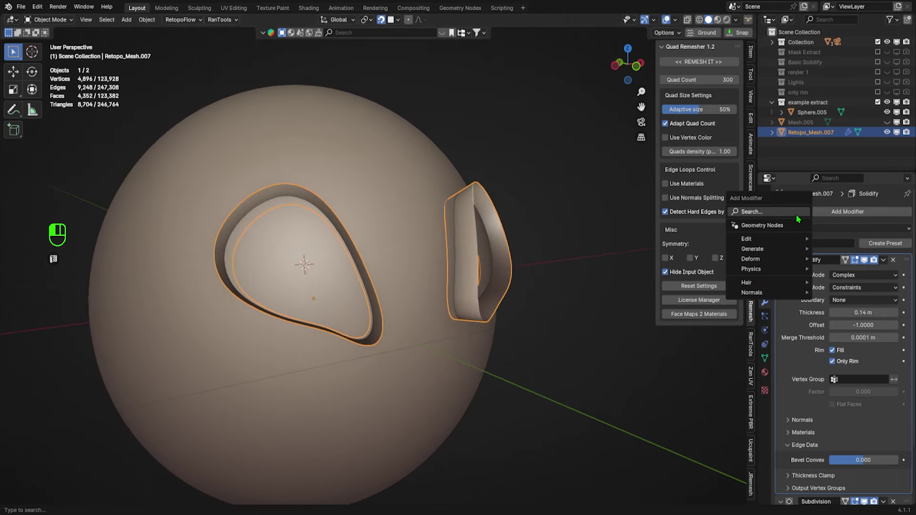
click(796, 214)
click(775, 233)
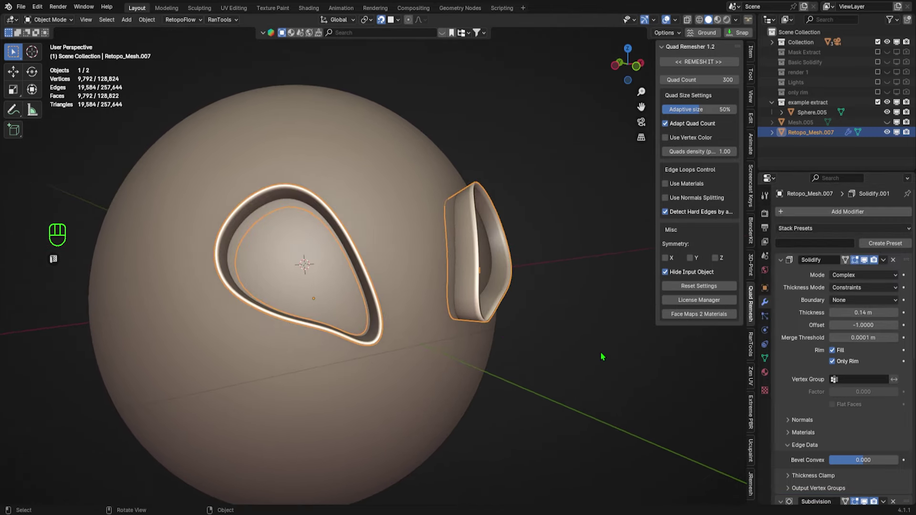
scroll(601, 351, down, 2)
scroll(868, 361, down, 6)
scroll(865, 361, down, 5)
drag(863, 353, 830, 354)
click(804, 473)
scroll(832, 454, down, 2)
drag(833, 448, 854, 448)
Collapse the existing modifiers' settings and add a second Subdivision Surface modifier at the end of the stack
click(781, 206)
click(782, 276)
click(781, 245)
click(824, 214)
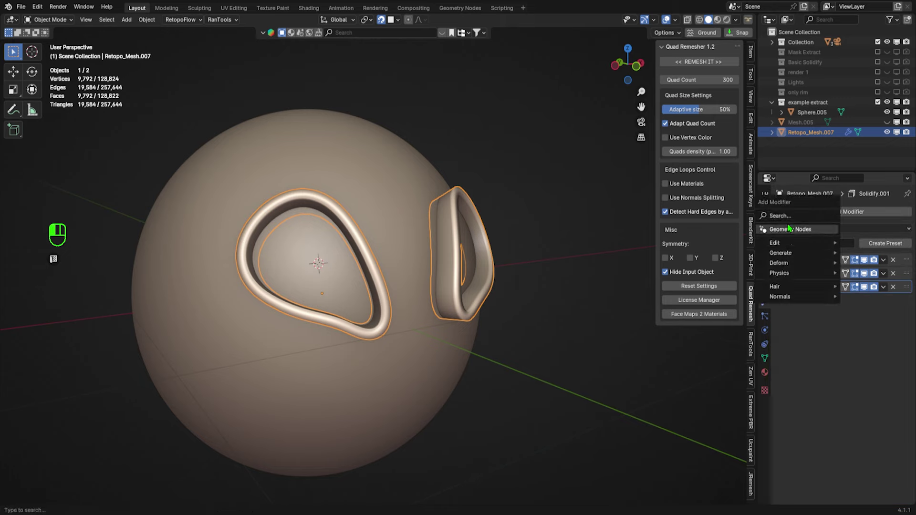
click(788, 215)
click(784, 247)
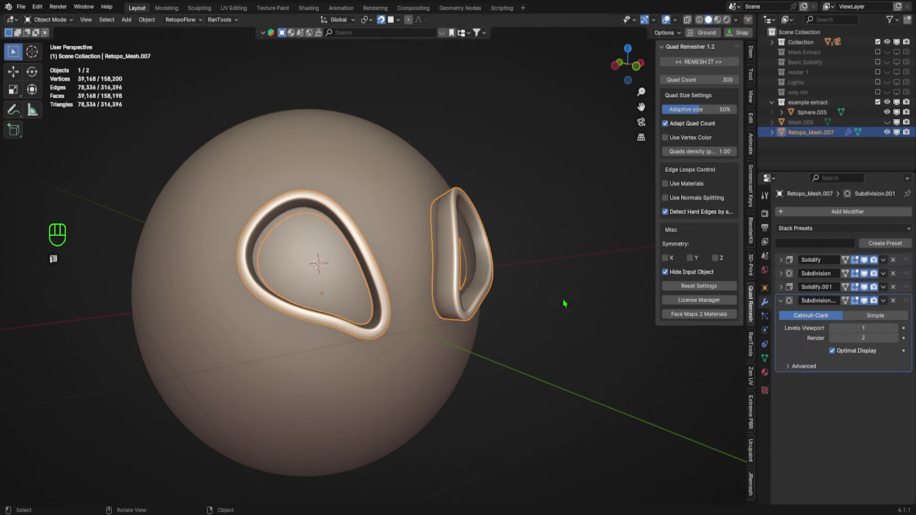
Set the second Solidify modifier's edge creases to 0.224 inner and 0.231 outer
click(781, 286)
scroll(823, 391, down, 2)
mouse_move(844, 410)
mouse_down()
mouse_move(835, 410)
mouse_move(845, 409)
mouse_up()
drag(830, 420, 846, 421)
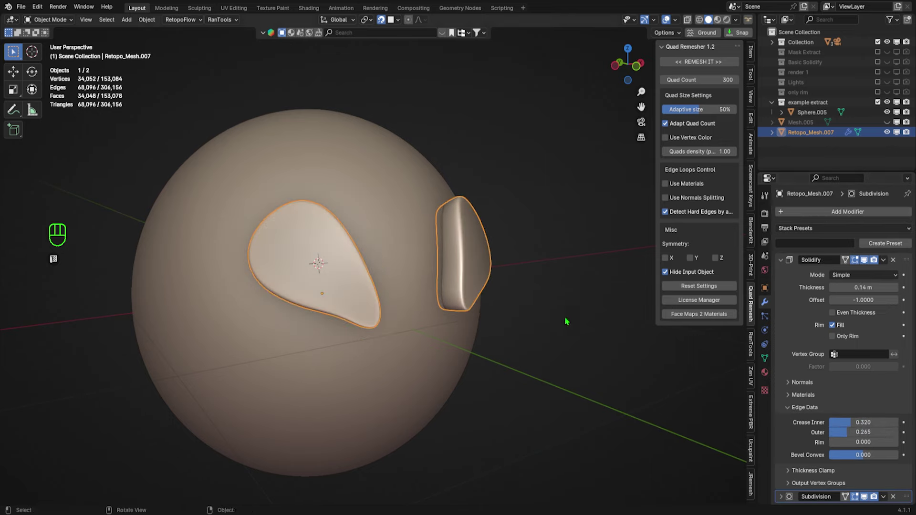
Duplicate the whole patch mesh in place, separate the copy into its own object and return to Object Mode
key(Tab)
click(514, 263)
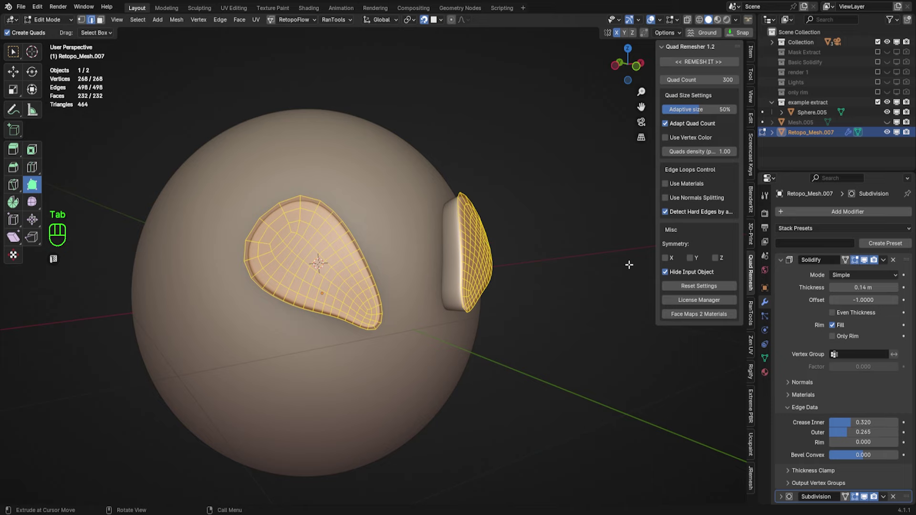
key(shift+d)
right_click(597, 244)
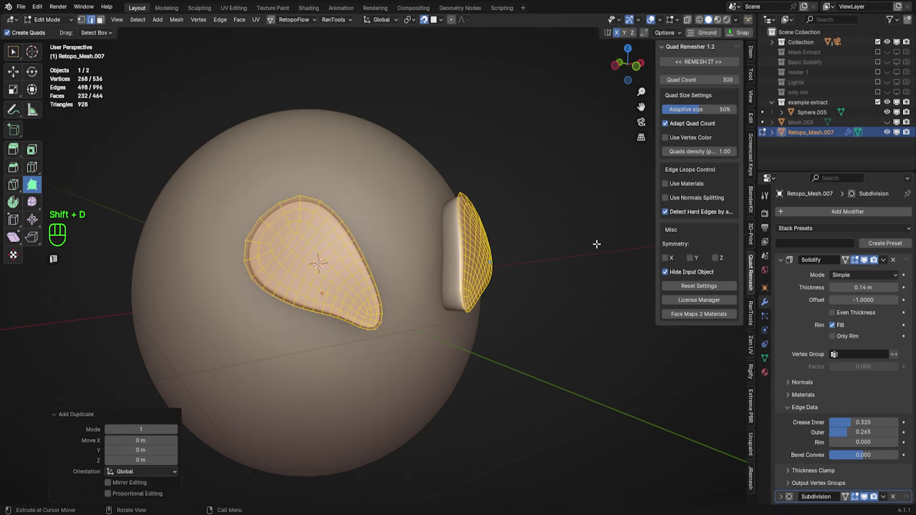
key(p)
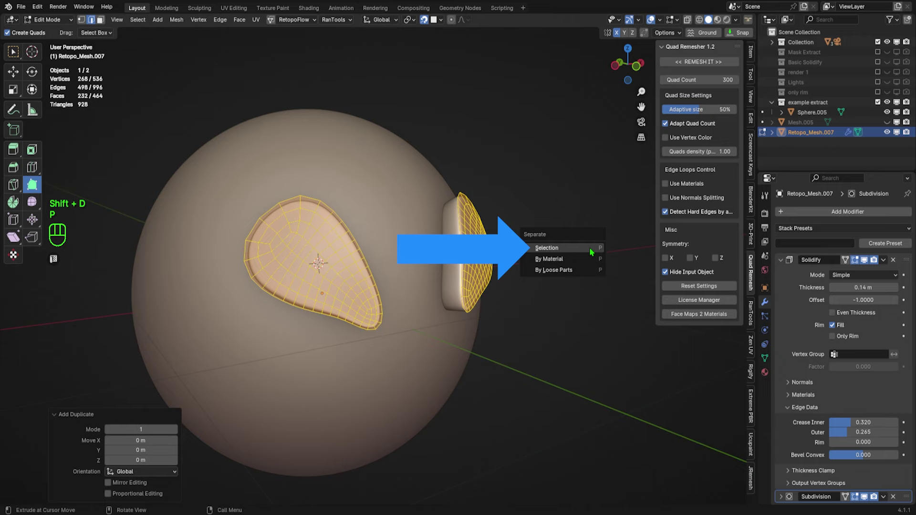
click(589, 247)
key(Tab)
Set the Solidify modifier on Retopo_Mesh.007 to Complex mode with Only Rim enabled
click(864, 275)
click(849, 294)
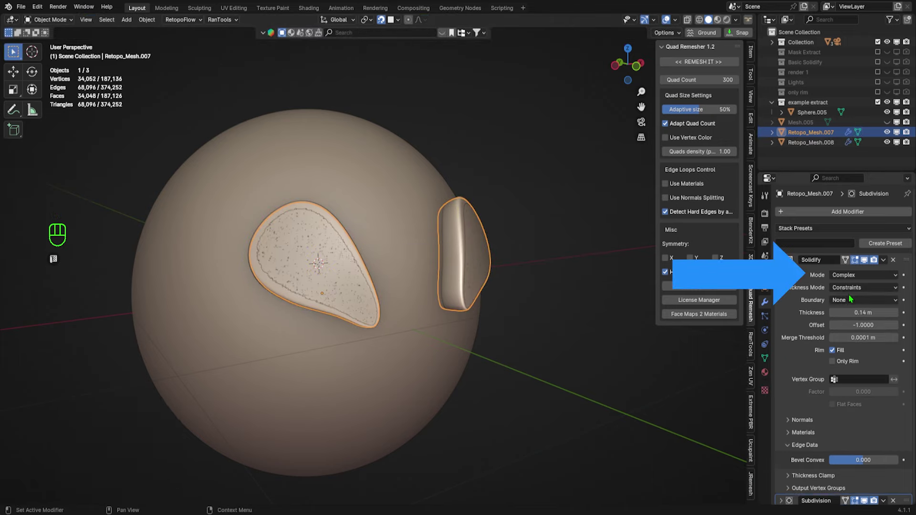
click(832, 362)
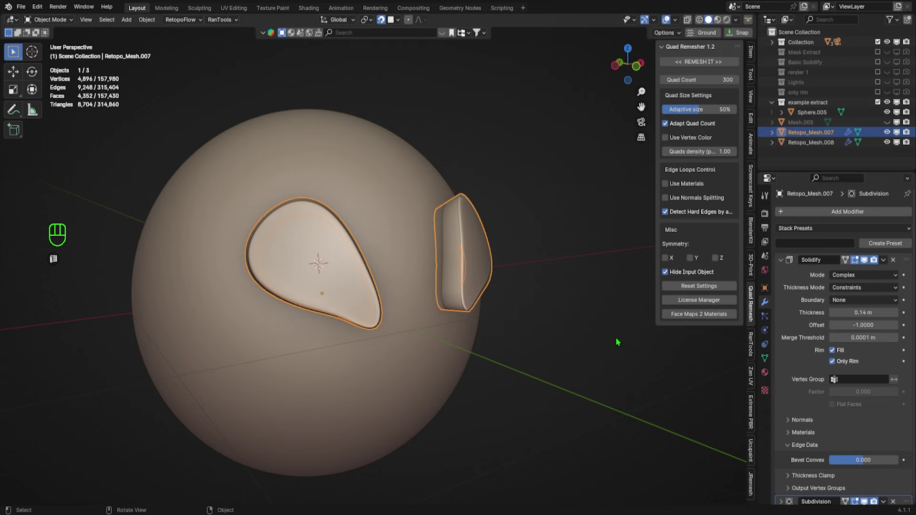
middle_drag(619, 340, 549, 337)
click(264, 329)
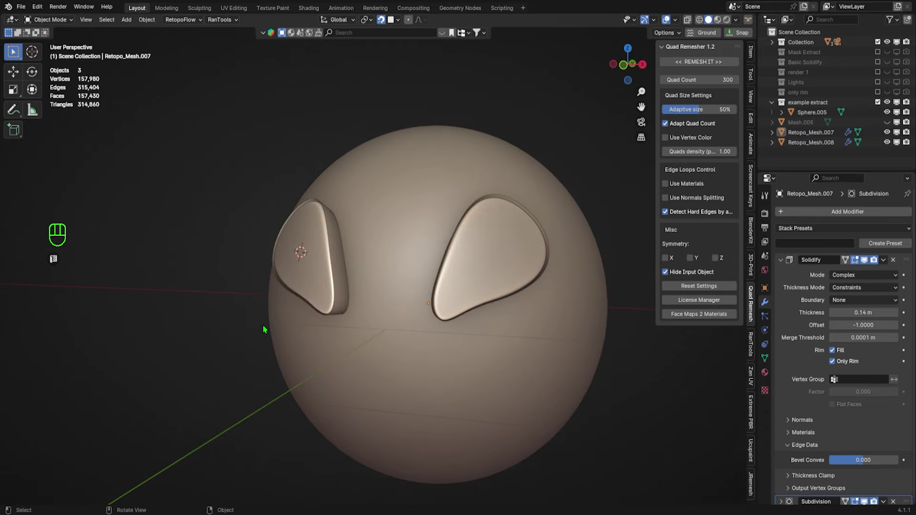
key(ctrl+z)
Convert the rim object Retopo_Mesh.007 to a mesh, baking in its modifiers
click(146, 19)
mouse_move(213, 316)
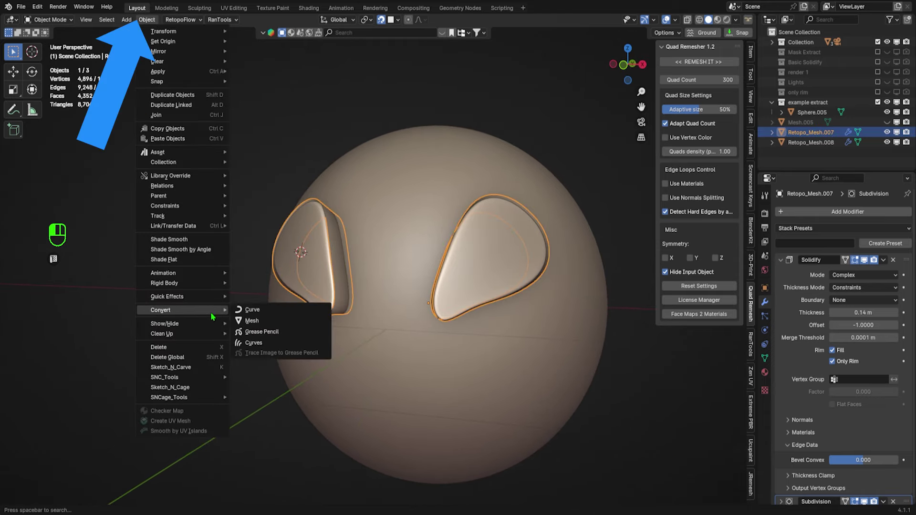
click(254, 321)
Add a Solidify modifier to the converted rim and set its thickness to -0.05 m
middle_drag(377, 282, 450, 268)
click(809, 211)
click(809, 210)
click(806, 238)
ctrl+middle_drag(603, 325, 602, 282)
drag(863, 287, 835, 287)
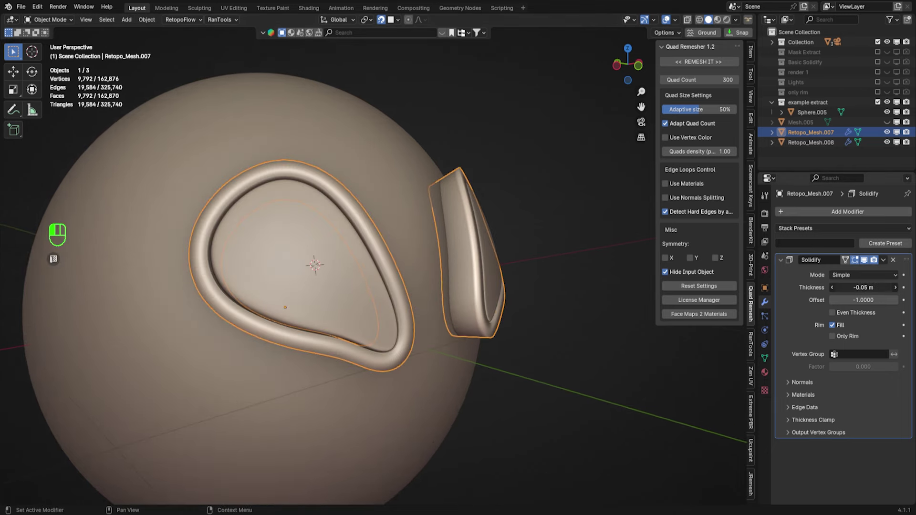
Add a level 3 Subdivision Surface to the rim and raise its Solidify inner edge crease
key(ctrl+3)
click(804, 407)
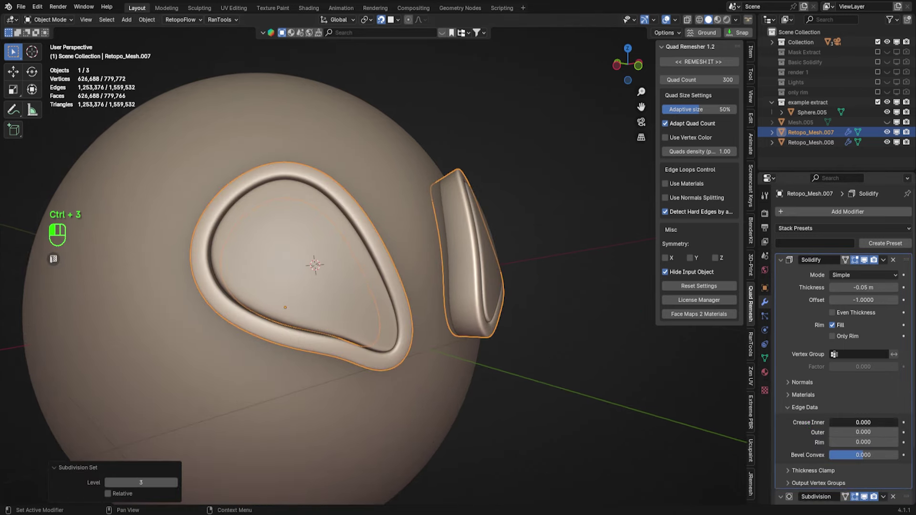
drag(863, 422, 878, 422)
Move the separated patch object Retopo_Mesh.008 relative to the rim
key(g)
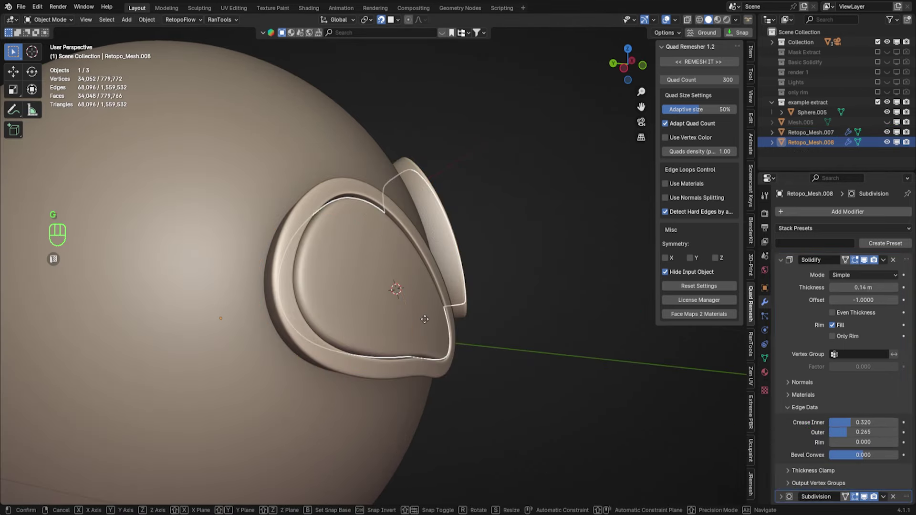